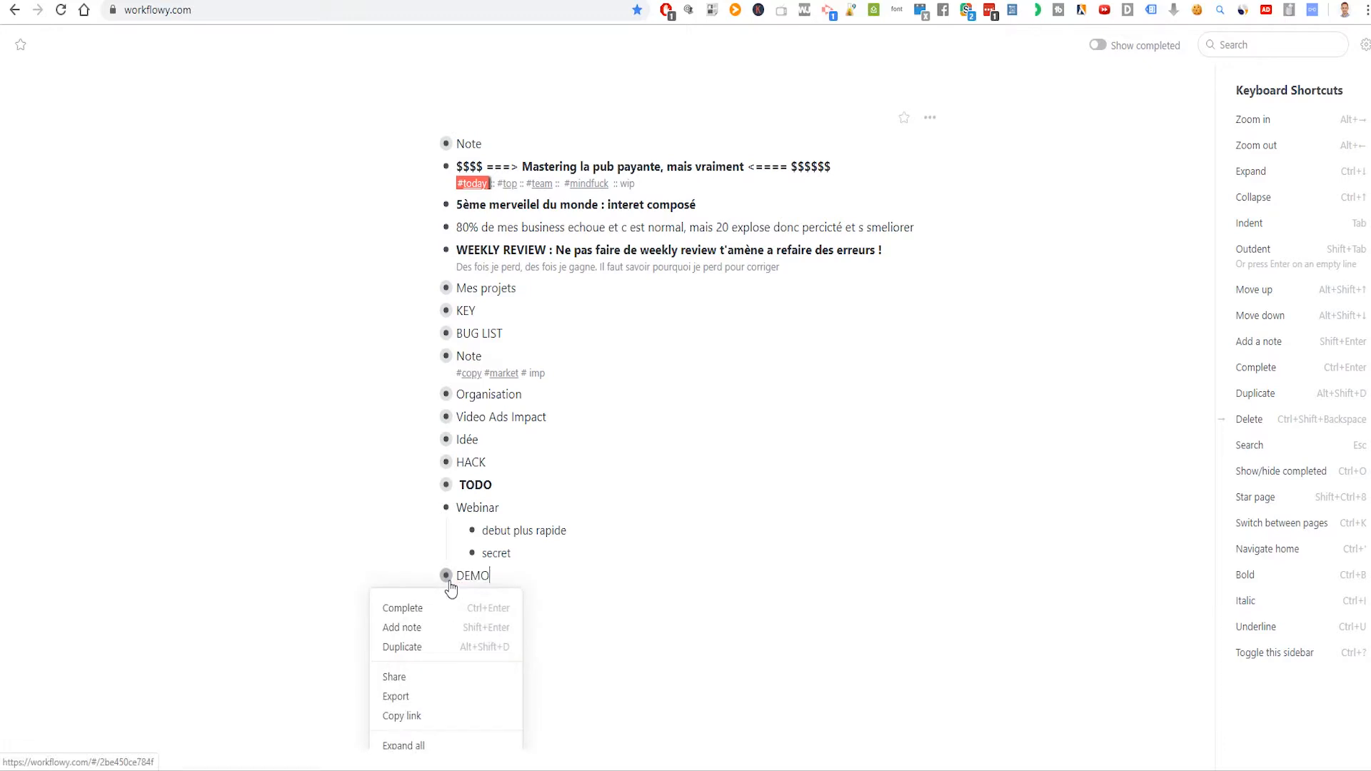
- Open the DEMO bullet as its own page and rename it "Accueil"
{"action": "left_click", "coordinate": [447, 577]}
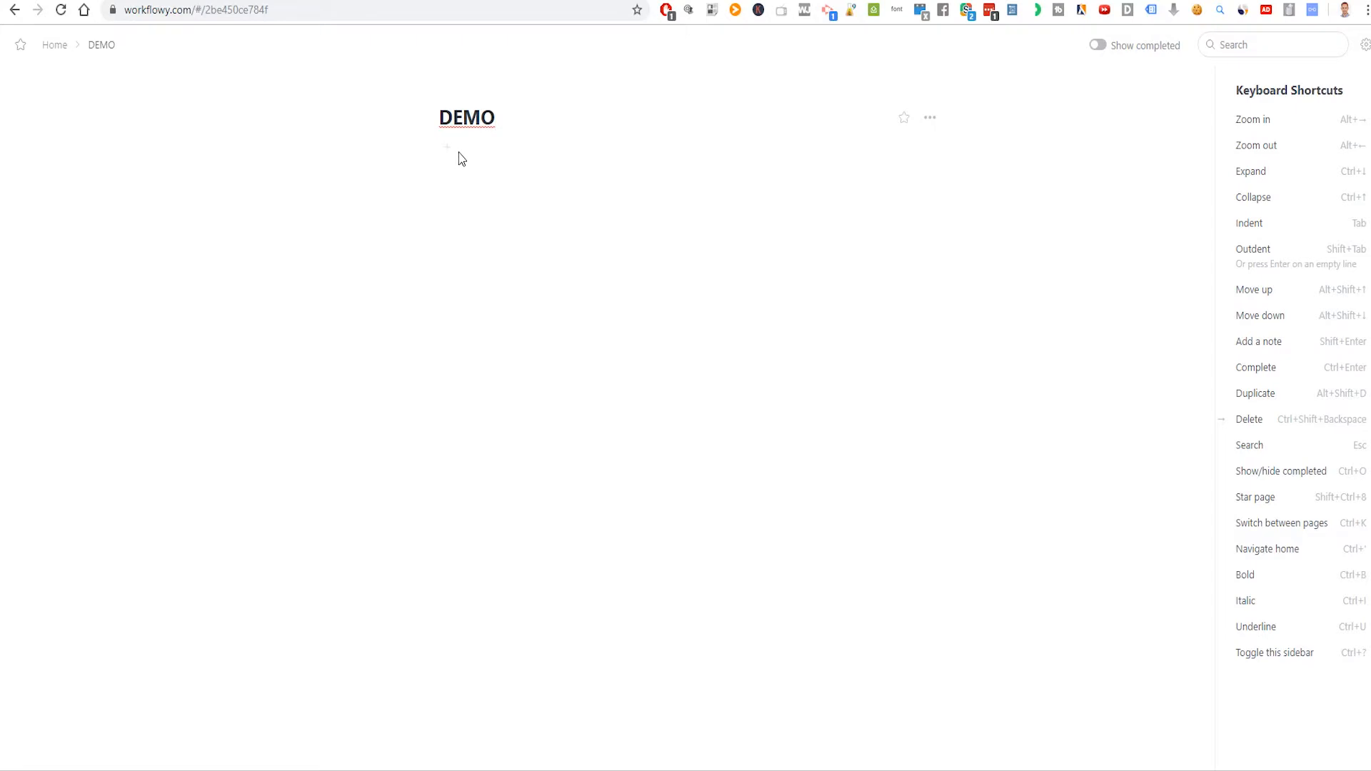
{"action": "left_click_drag", "start_coordinate": [496, 118], "coordinate": [438, 116]}
{"action": "type", "text": "Accueil"}
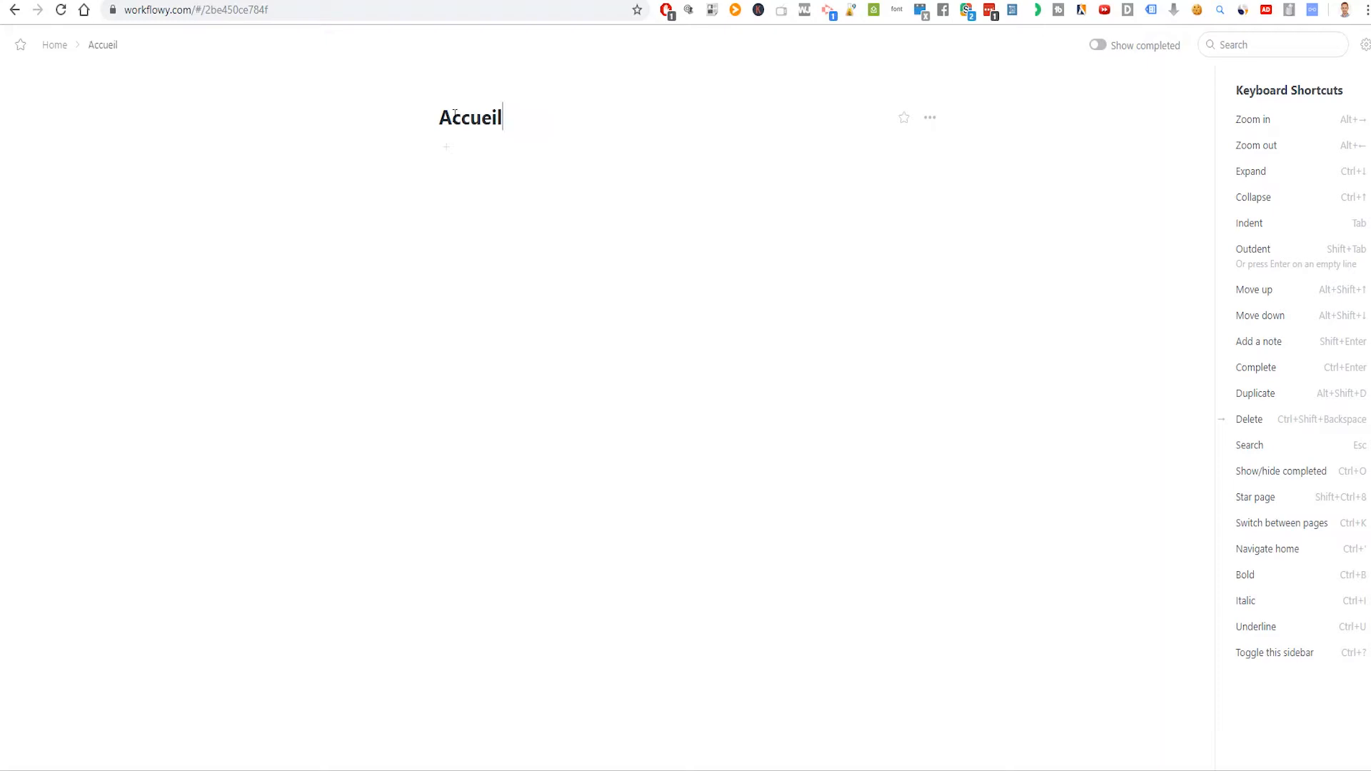
- Add the bullets "To do list", "Note" and "Organisation" to the Accueil page
{"action": "left_click", "coordinate": [449, 147]}
{"action": "type", "text": "To do list"}
{"action": "key", "text": "Return"}
{"action": "type", "text": "Note"}
{"action": "type", "text": "Organisation"}
- Add the sub-bullets "marketing", "peche" and "finance" under Note
{"action": "key", "text": "Return"}
{"action": "type", "text": "marketing"}
{"action": "key", "text": "Return"}
{"action": "type", "text": "peche"}
{"action": "key", "text": "Return"}
{"action": "type", "text": "finance"}
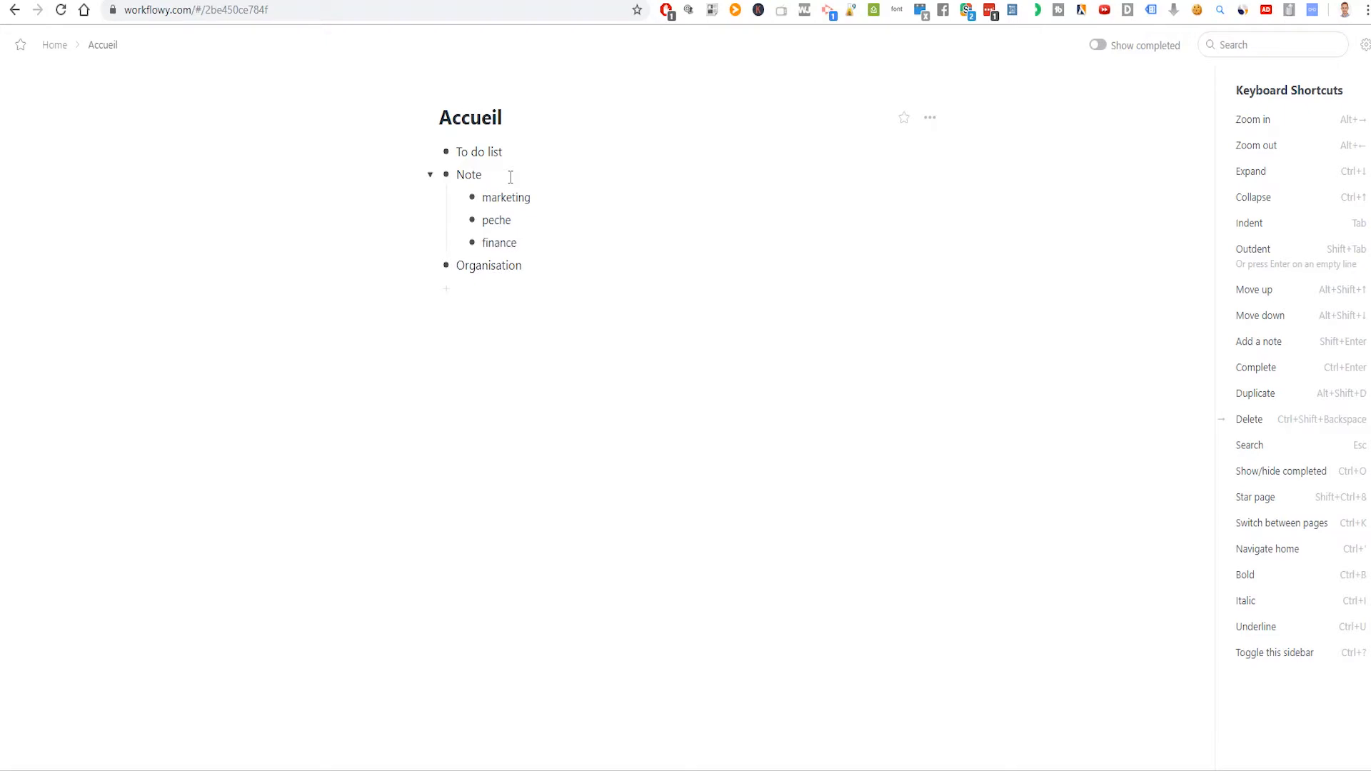
- Add the sub-bullets "webinar" and "facebook" under marketing
{"action": "left_click", "coordinate": [568, 198]}
{"action": "key", "text": "Return"}
{"action": "key", "text": "Tab"}
{"action": "type", "text": "w"}
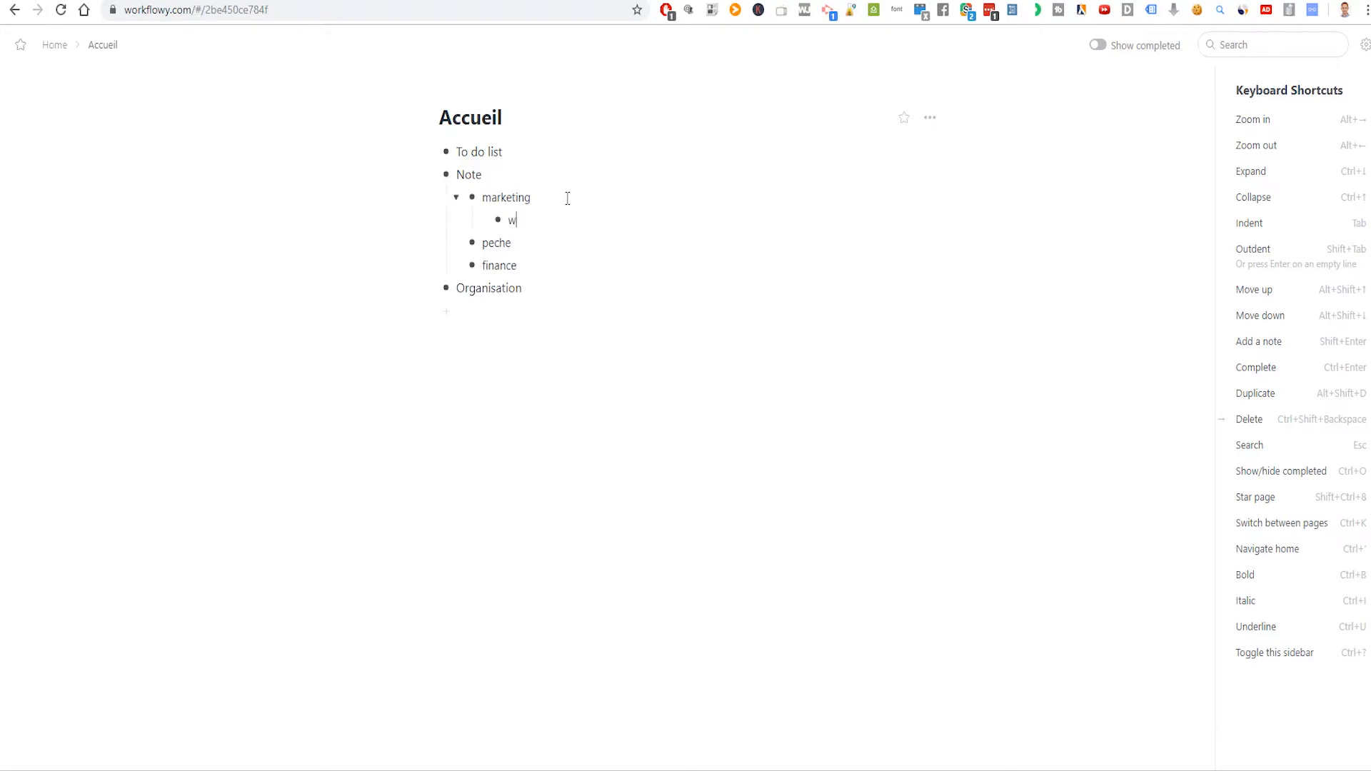
{"action": "type", "text": "ebinar"}
{"action": "key", "text": "Return"}
{"action": "type", "text": "fa"}
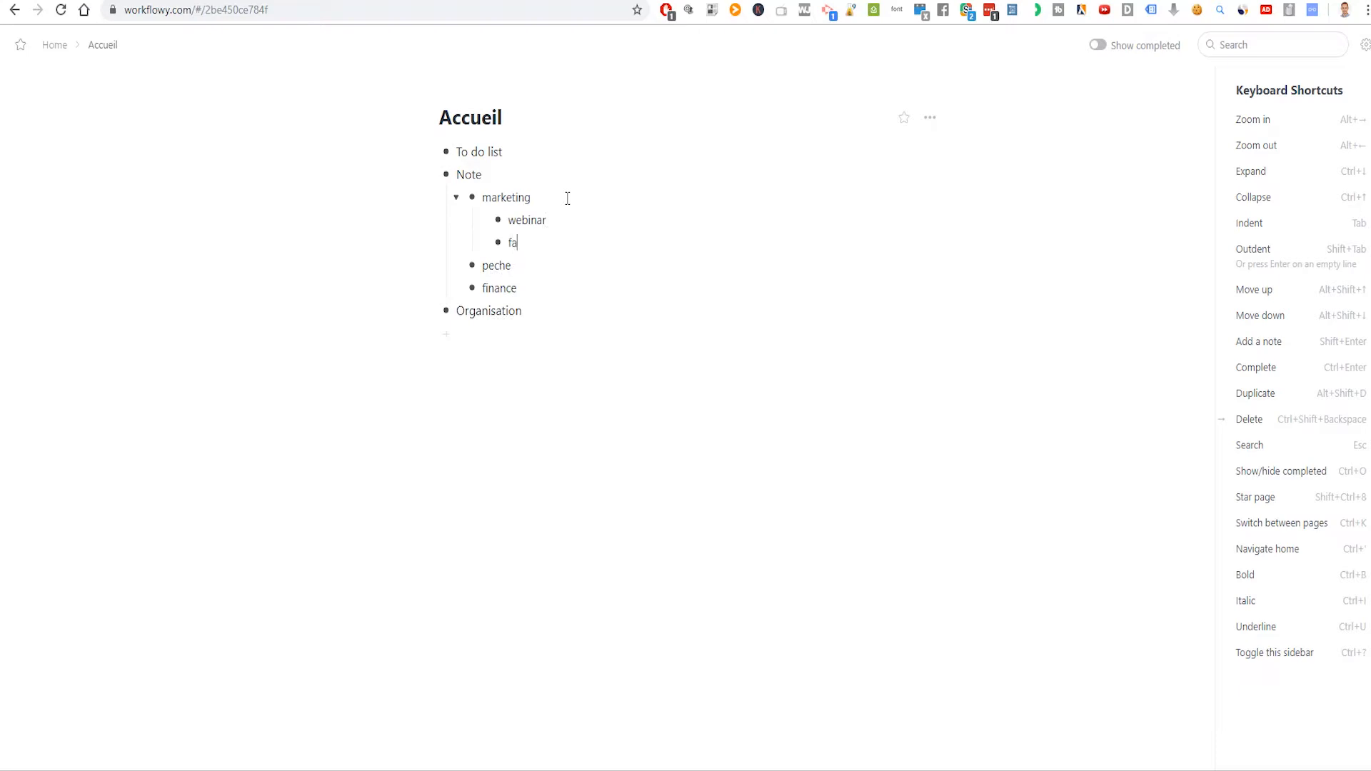
{"action": "type", "text": "cebook"}
{"action": "key", "text": "Return"}
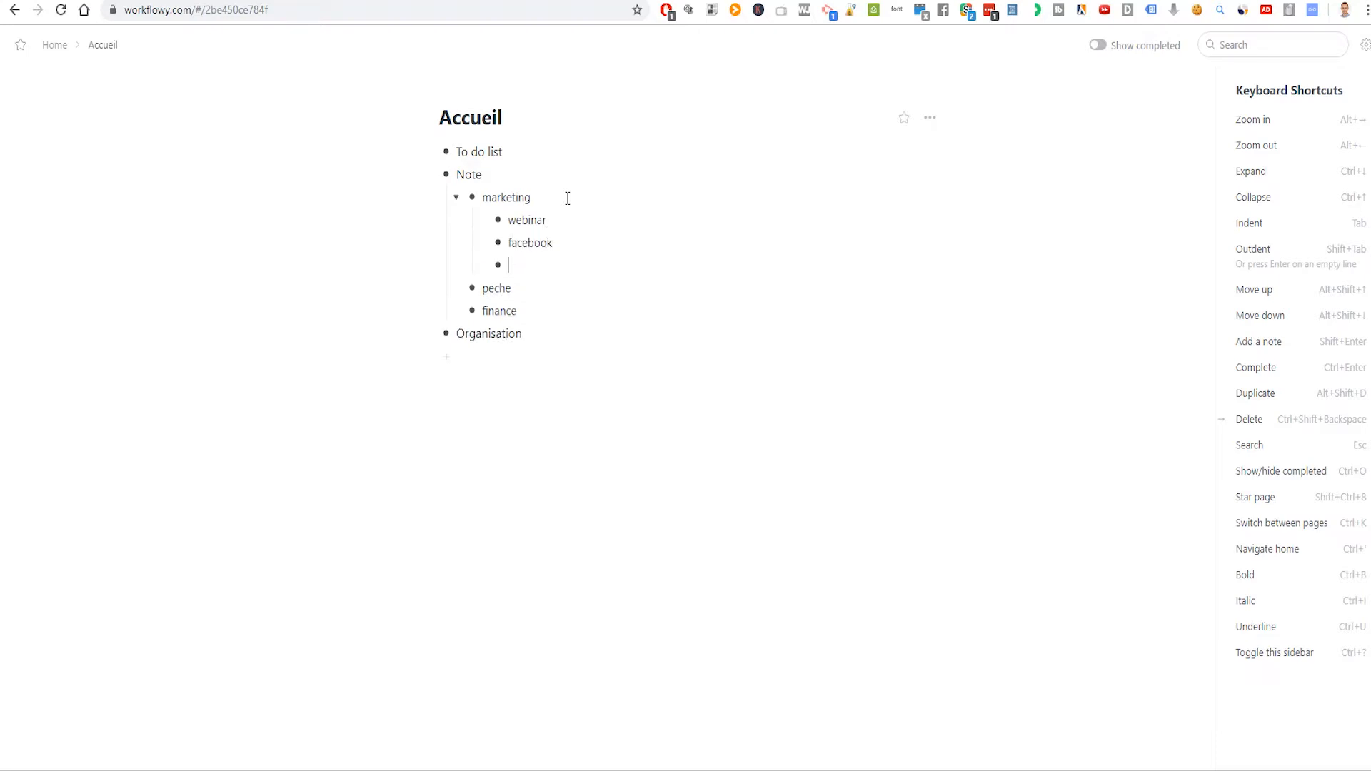
- Add the bullet "idée generale" below facebook and make its text bold
{"action": "type", "text": "idée generale"}
{"action": "left_click_drag", "start_coordinate": [576, 265], "coordinate": [508, 268]}
{"action": "key", "text": "ctrl+b"}
{"action": "left_click", "coordinate": [628, 255]}
- Collapse marketing and Note, and open the marketing bullet inside Note as its own page
{"action": "left_click", "coordinate": [588, 220]}
{"action": "left_click", "coordinate": [456, 197]}
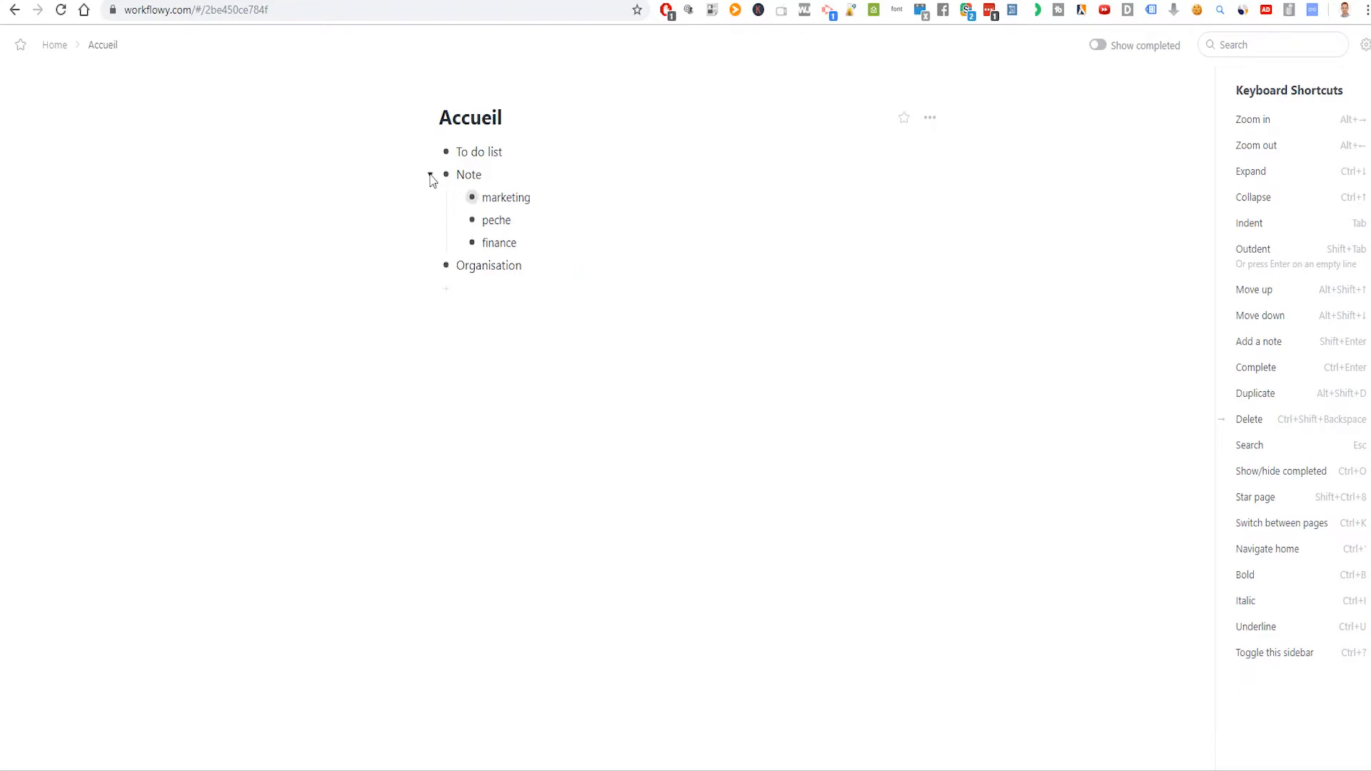
{"action": "left_click", "coordinate": [430, 175]}
{"action": "left_click", "coordinate": [445, 175]}
{"action": "left_click", "coordinate": [447, 151]}
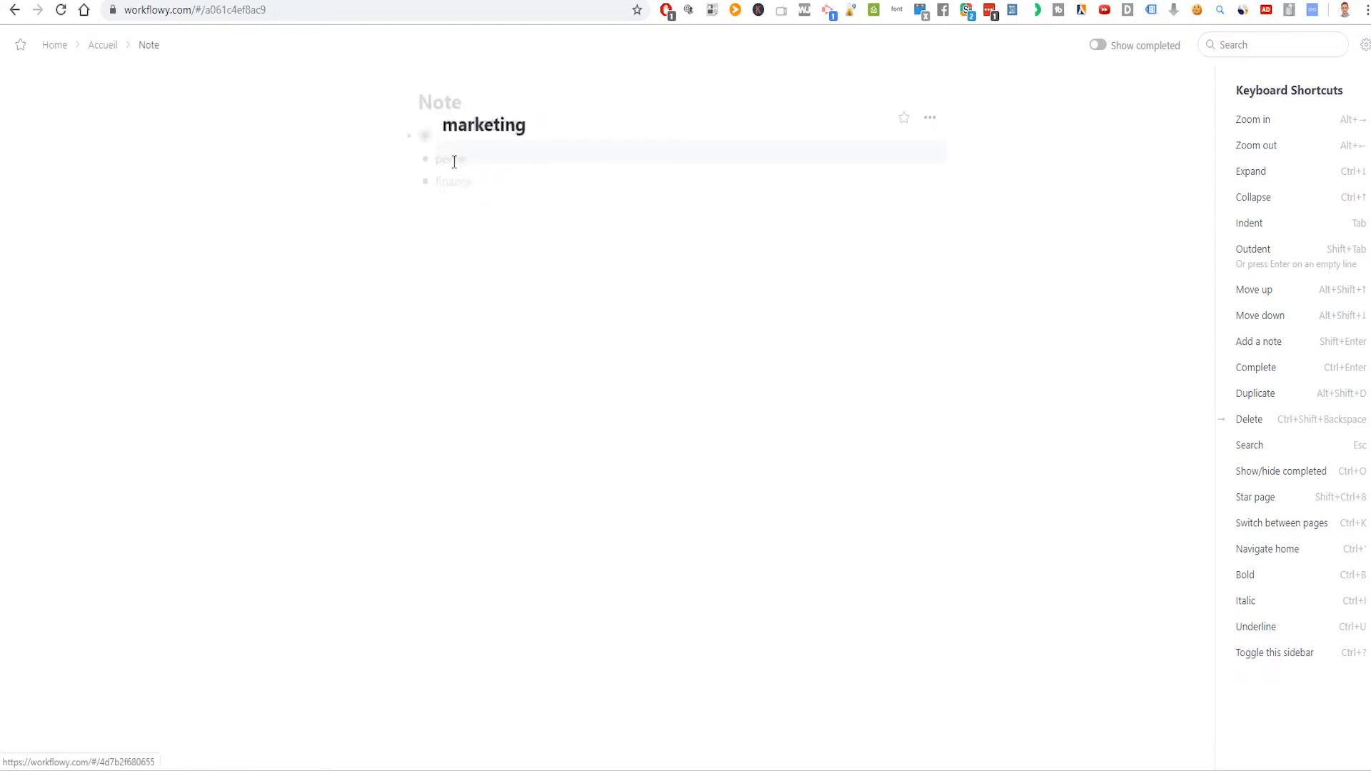
- Add the sub-bullet "idée 1" under webinar
{"action": "left_click", "coordinate": [515, 156]}
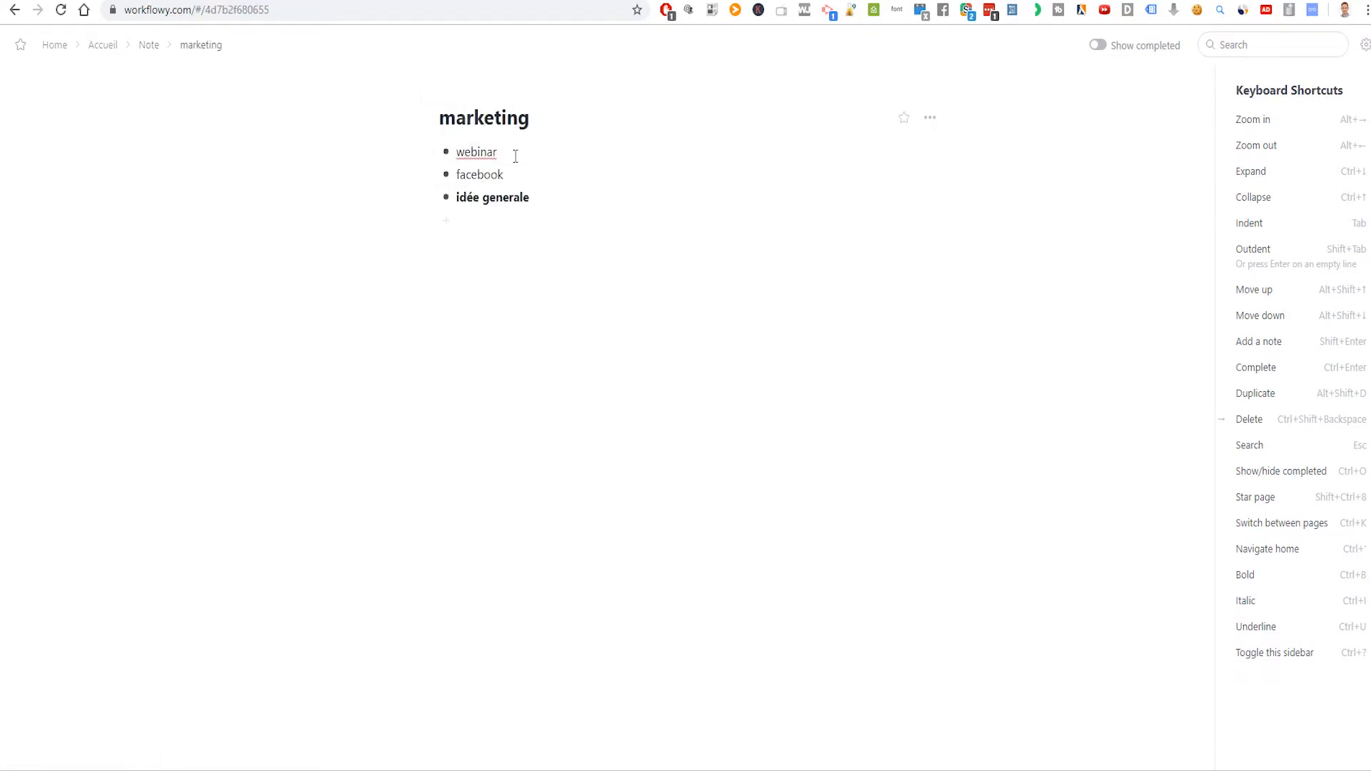
{"action": "key", "text": "Return"}
{"action": "key", "text": "Tab"}
{"action": "type", "text": "idée 1"}
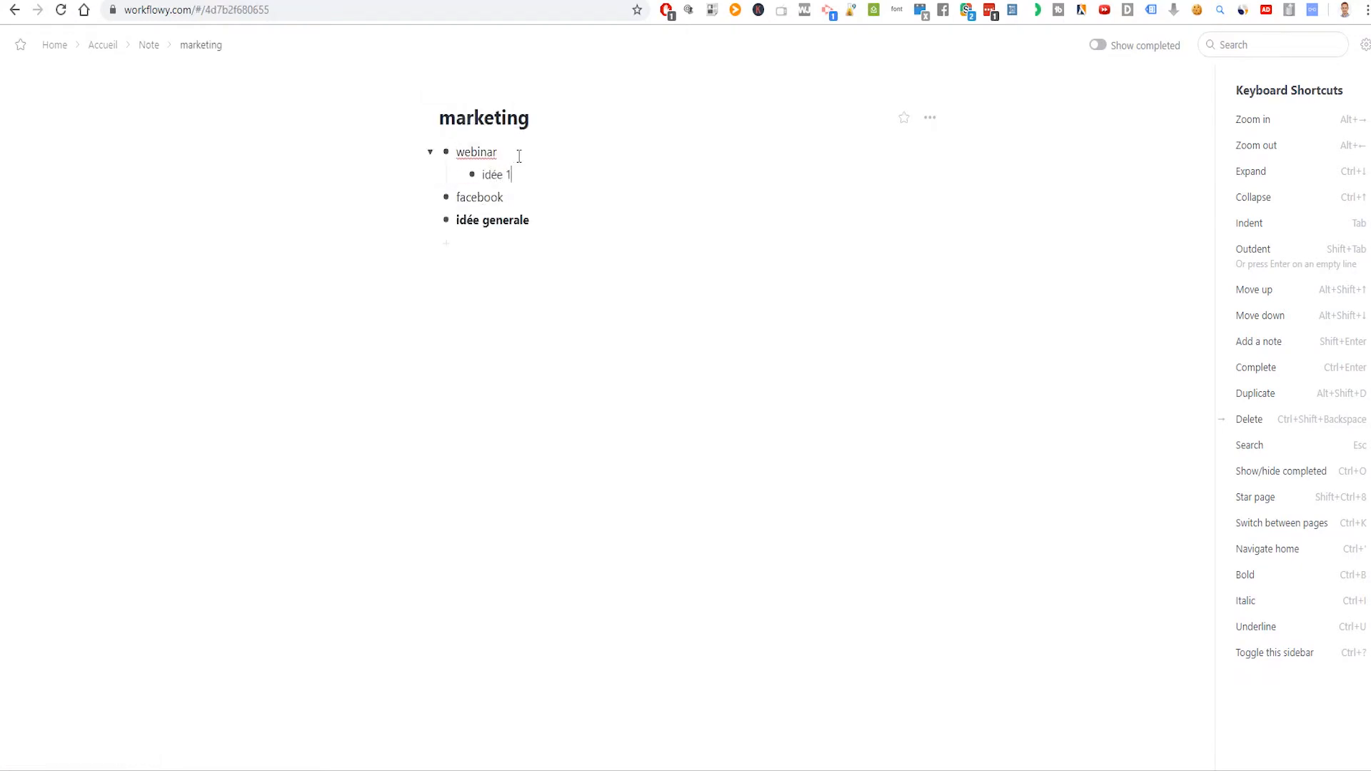
{"action": "left_click", "coordinate": [594, 315]}
- Open the webinar page and add the sub-bullets "point 5" and "concept 5" under idée 1
{"action": "left_click", "coordinate": [446, 152]}
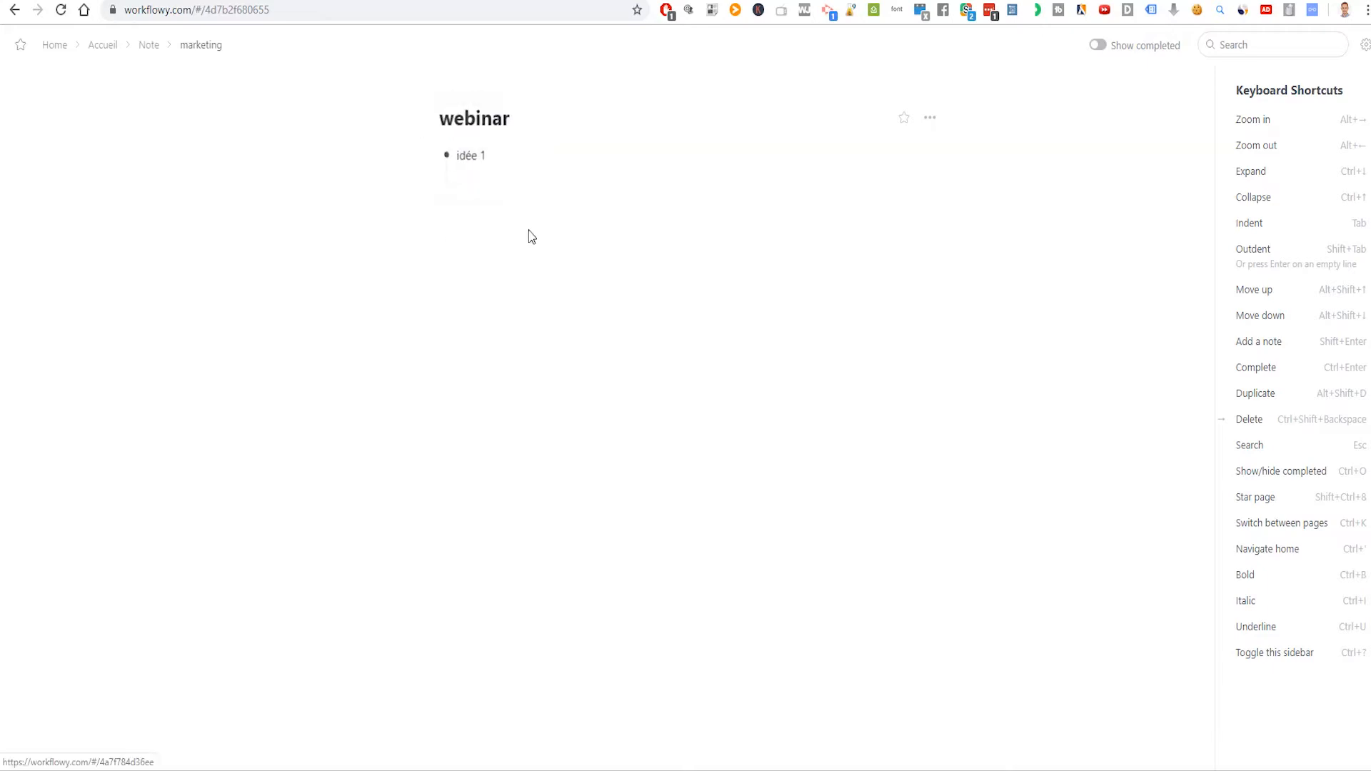
{"action": "left_click", "coordinate": [520, 150]}
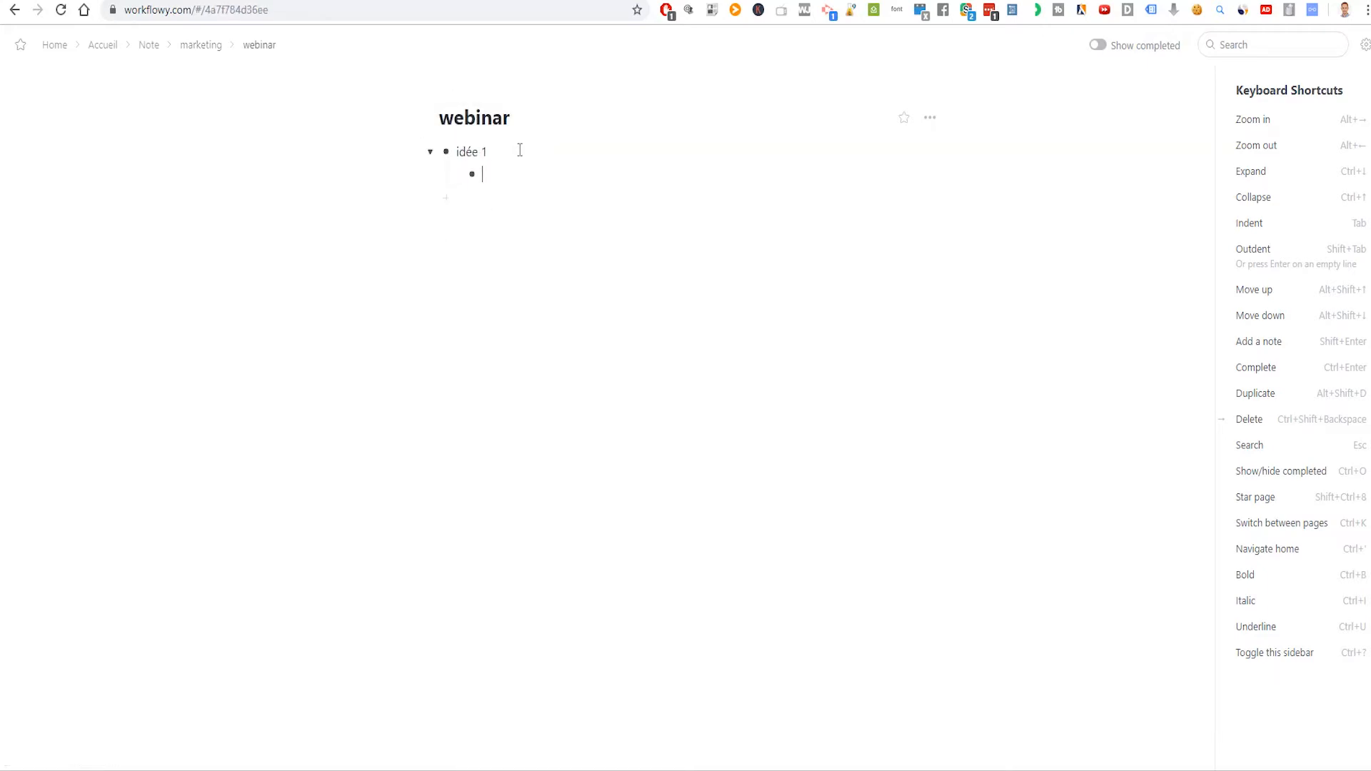
{"action": "type", "text": "point 5"}
{"action": "key", "text": "Return"}
{"action": "type", "text": "concept 5"}
{"action": "key", "text": "Return"}
- Add "les 3 éetapes" below concept 5 with the sub-bullets "1 x", "2" and "x", and collapse it
{"action": "type", "text": "les 3 éetapes "}
{"action": "type", "text": "1 x "}
{"action": "type", "text": "2"}
{"action": "key", "text": "Return"}
{"action": "type", "text": "x"}
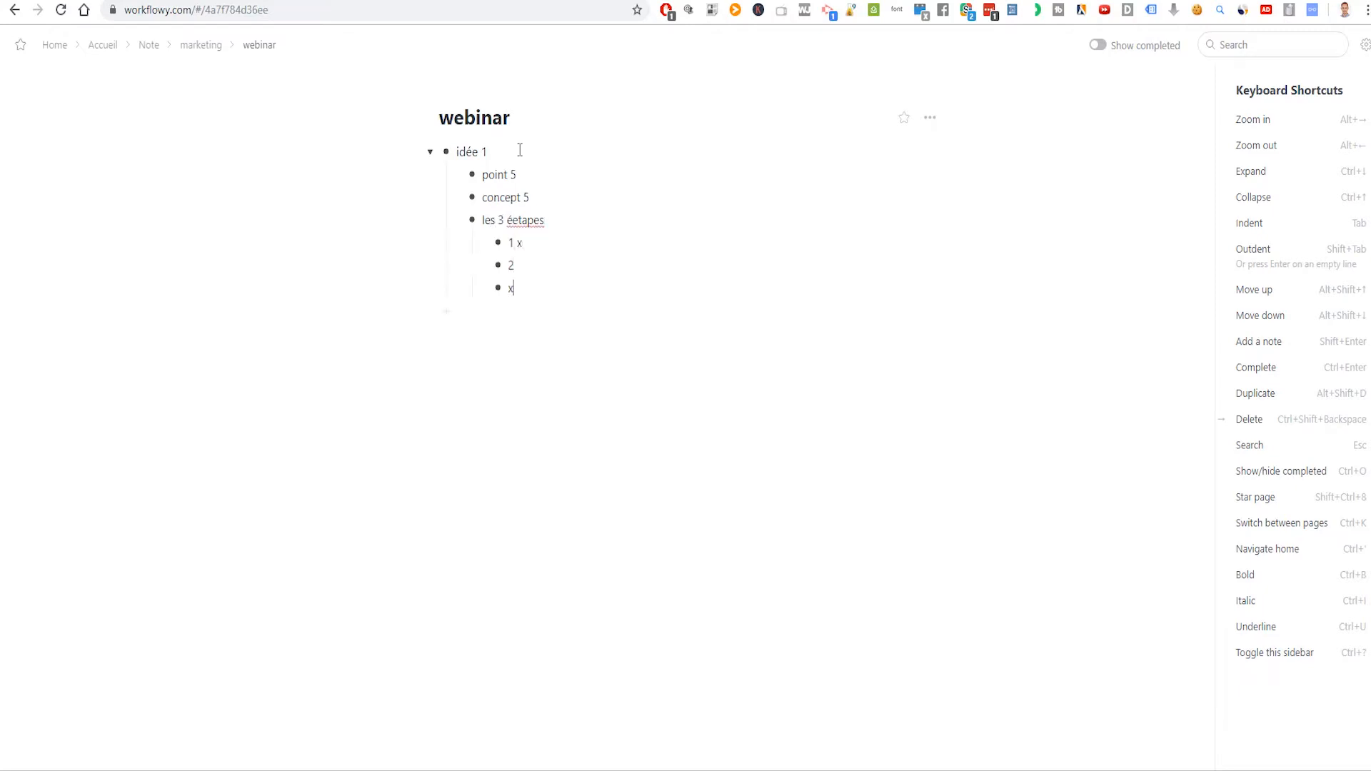
{"action": "left_click", "coordinate": [457, 219]}
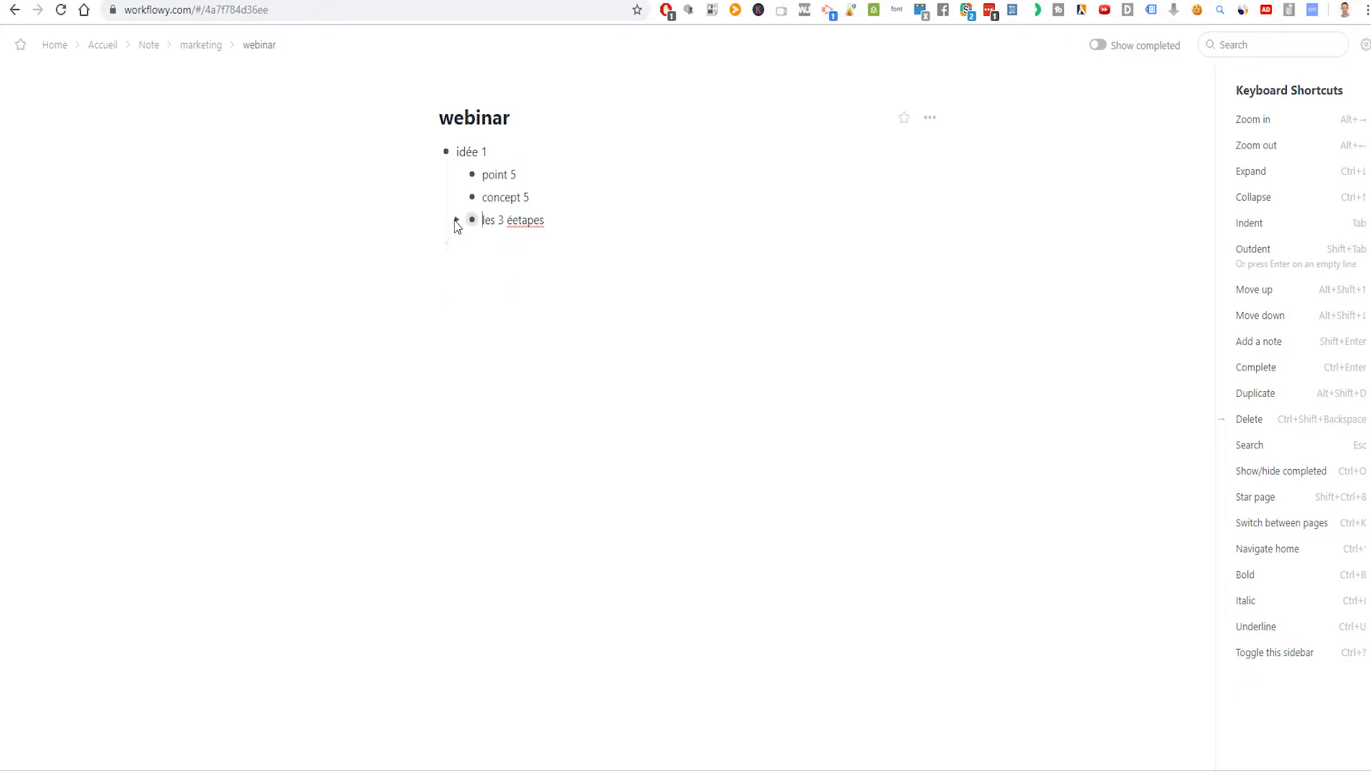
- Go back to the marketing page, fold and unfold webinar, expand les 3 éetapes, and reopen the webinar page
{"action": "left_click", "coordinate": [198, 47]}
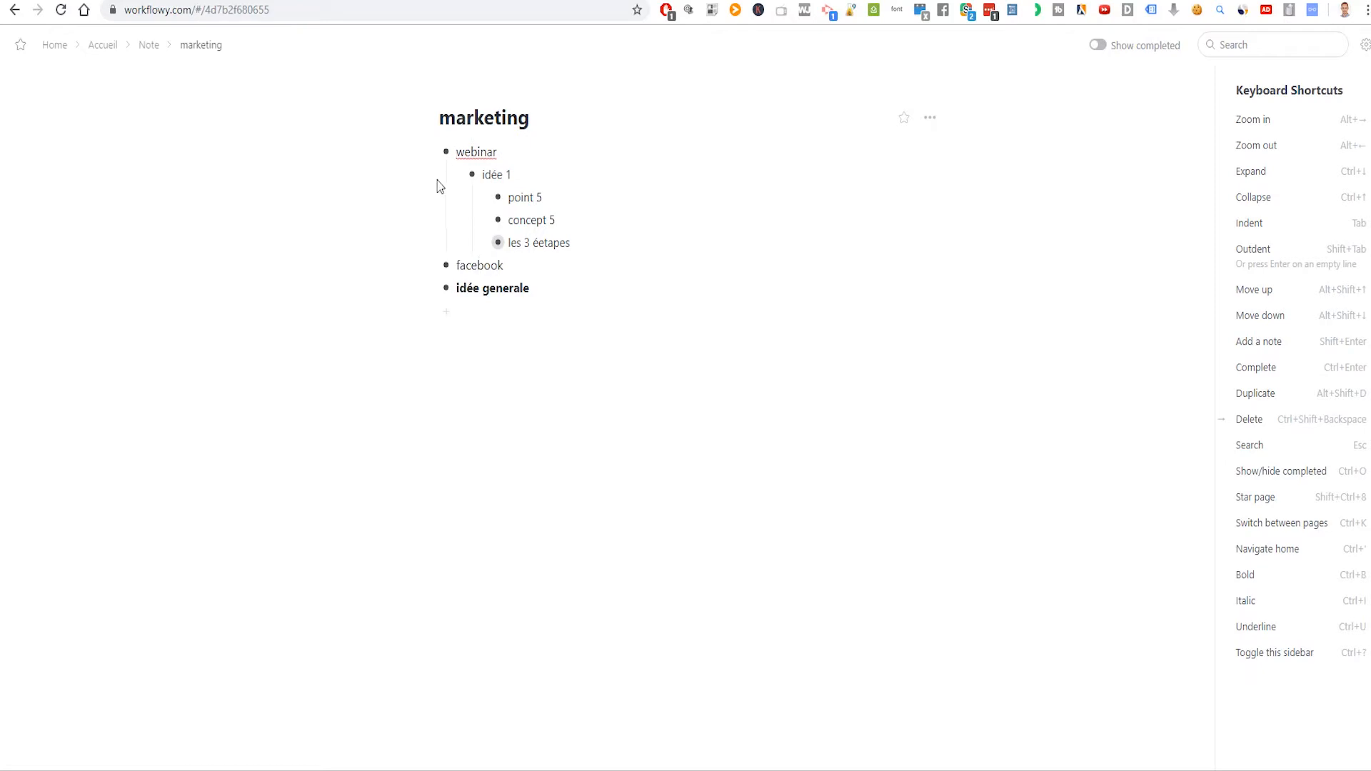
{"action": "left_click", "coordinate": [432, 152]}
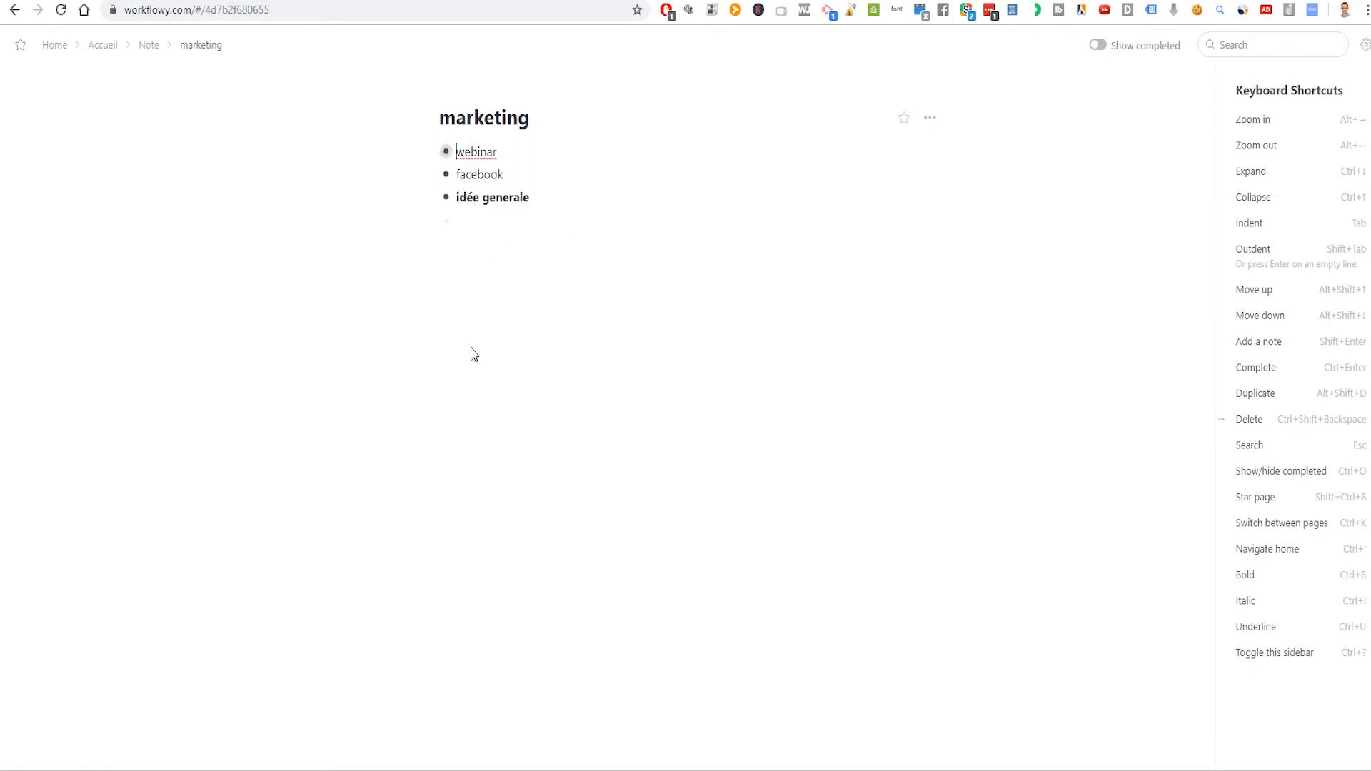
{"action": "left_click", "coordinate": [432, 152]}
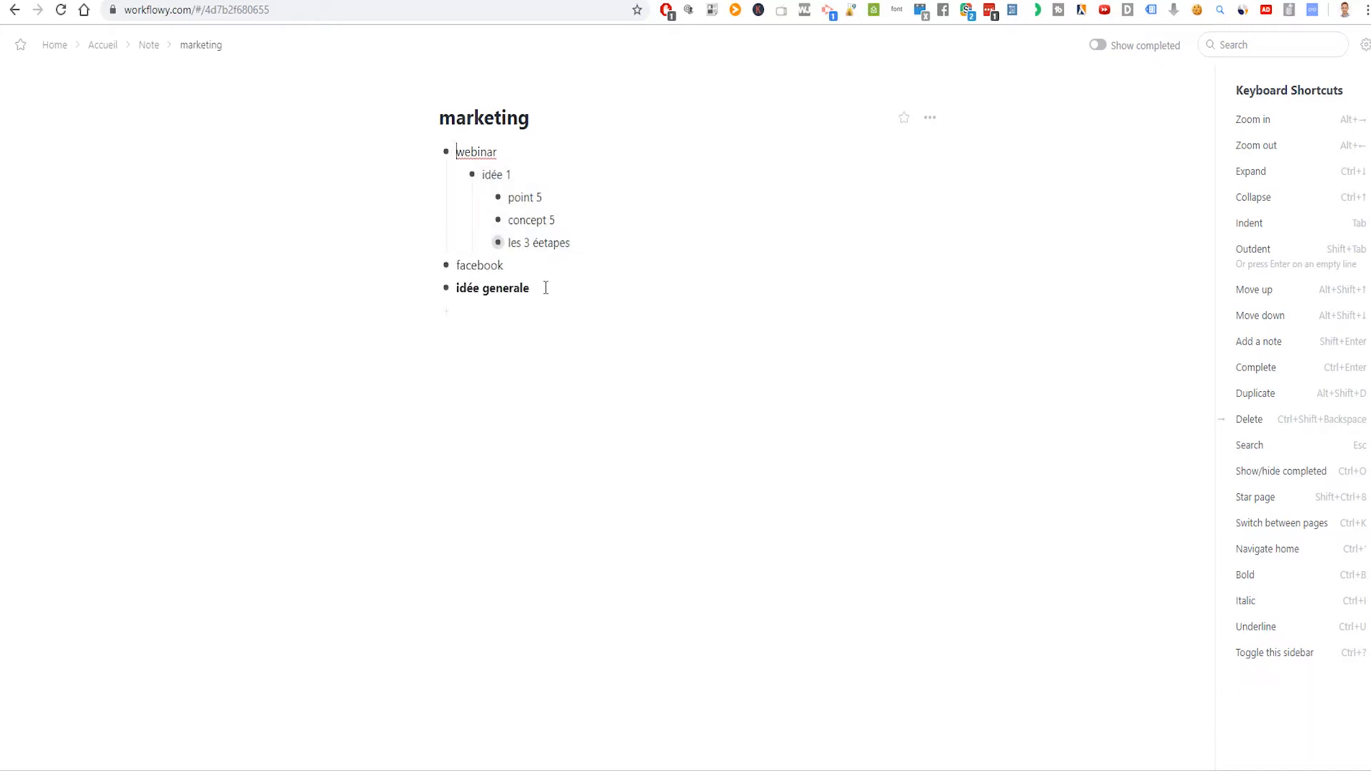
{"action": "left_click", "coordinate": [483, 242]}
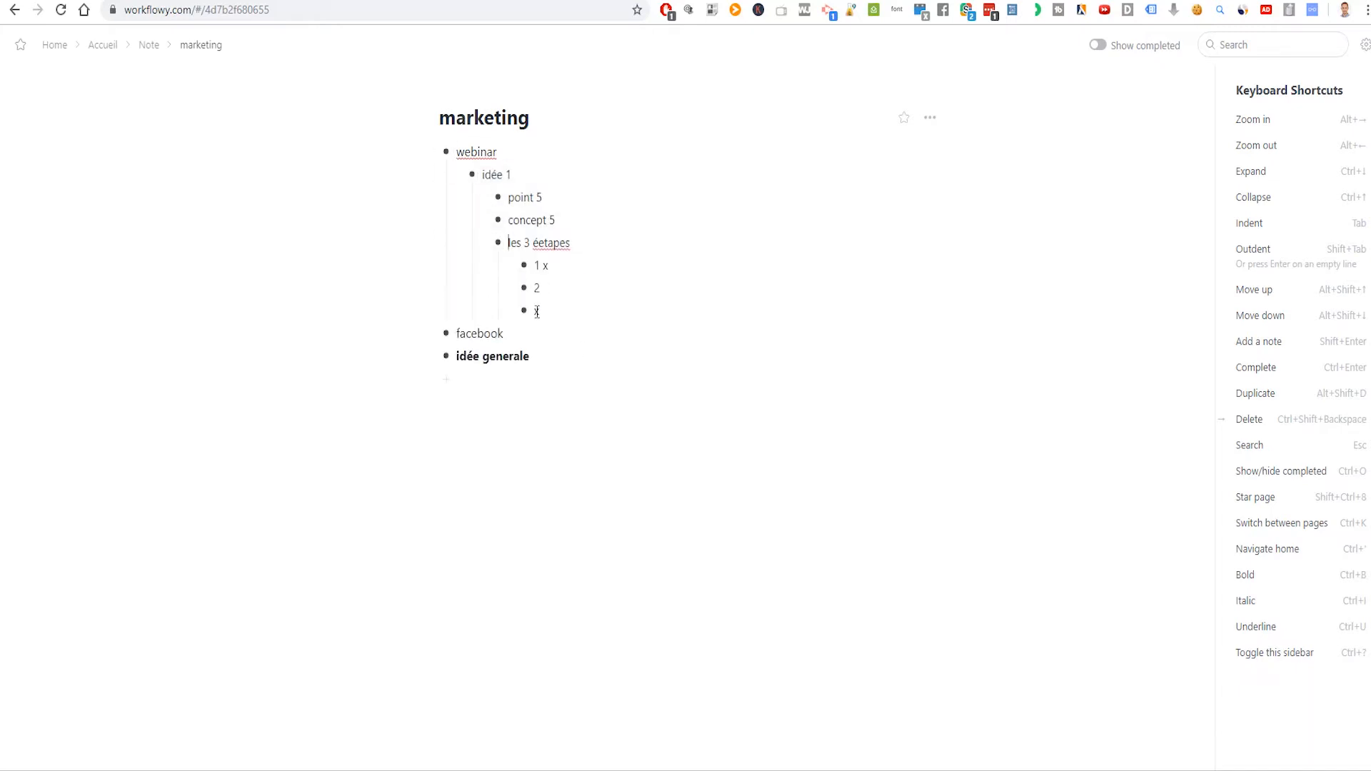
{"action": "left_click", "coordinate": [446, 153]}
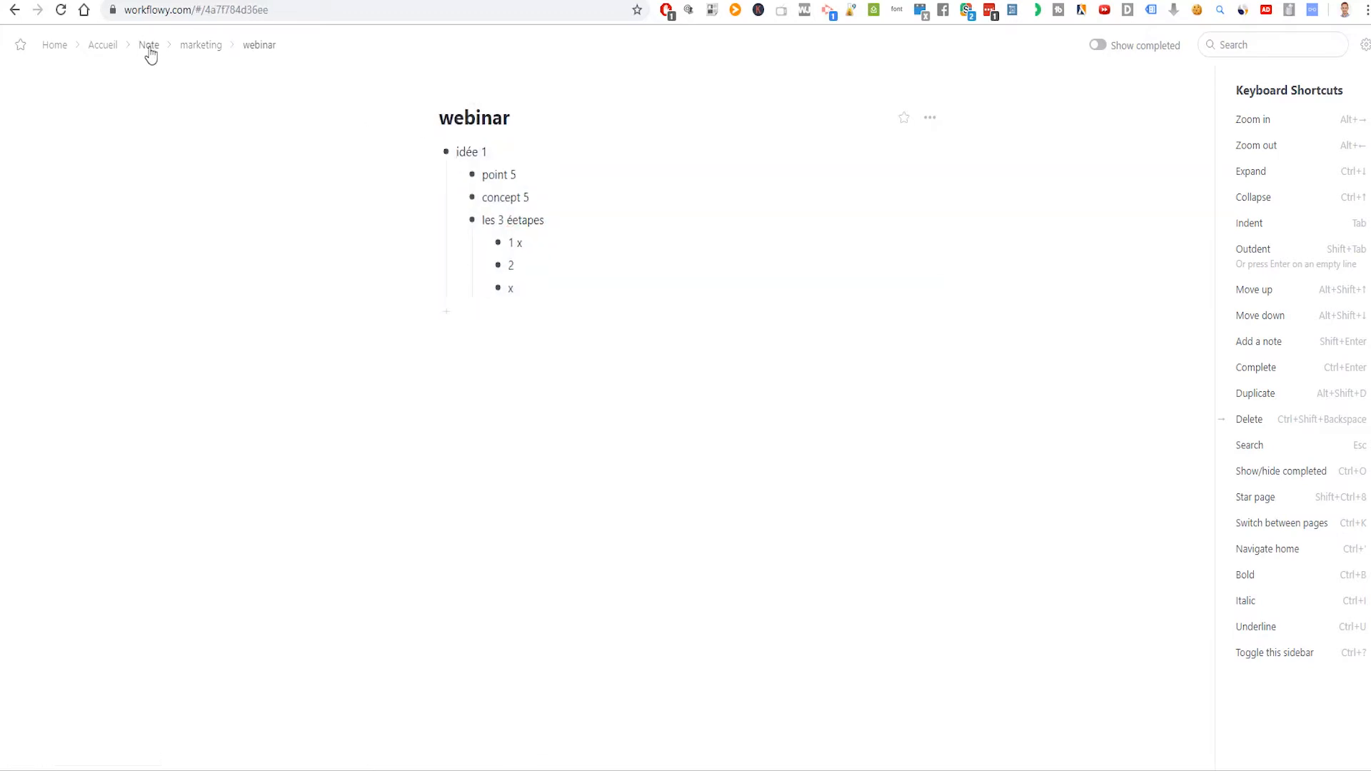
- Return to the Accueil page and expand Note and marketing to view their contents, leaving Note collapsed
{"action": "left_click", "coordinate": [107, 47]}
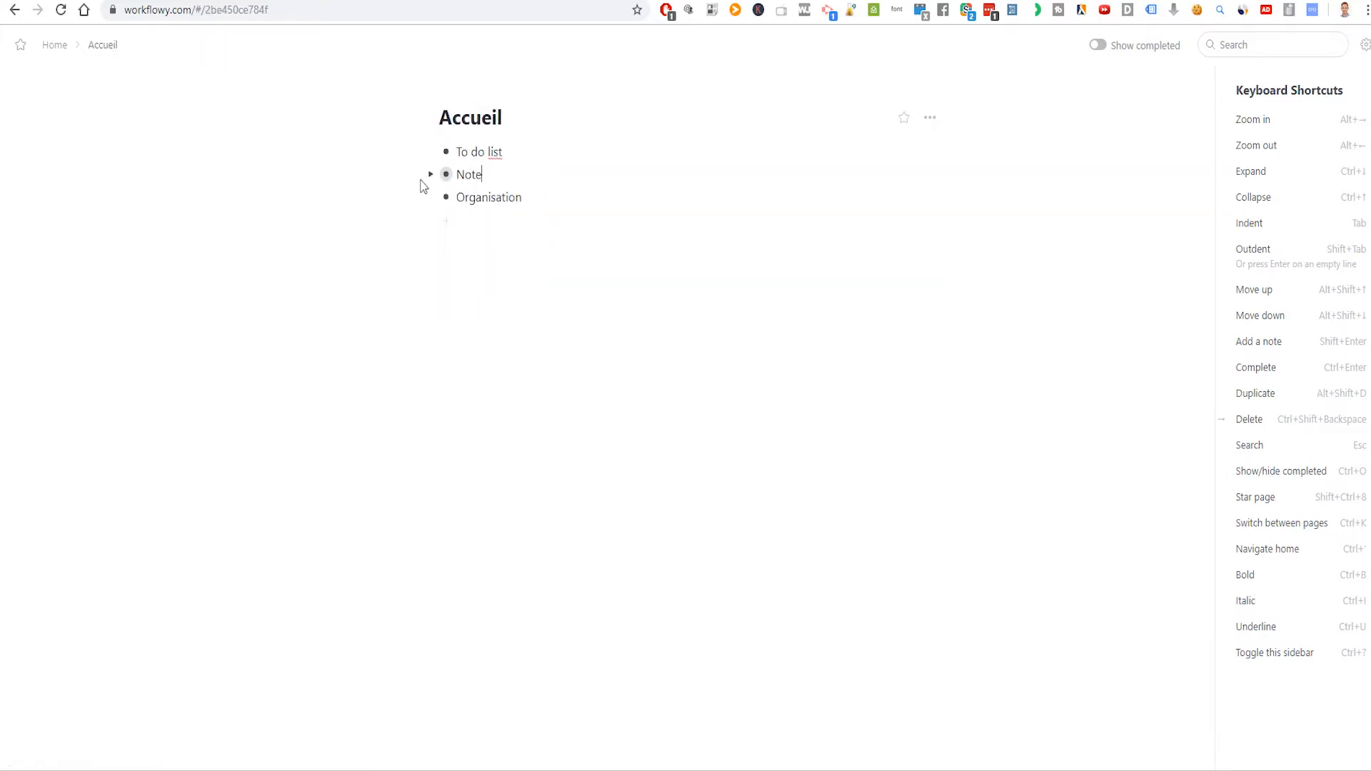
{"action": "left_click", "coordinate": [430, 175]}
{"action": "left_click", "coordinate": [429, 175]}
{"action": "left_click", "coordinate": [430, 175]}
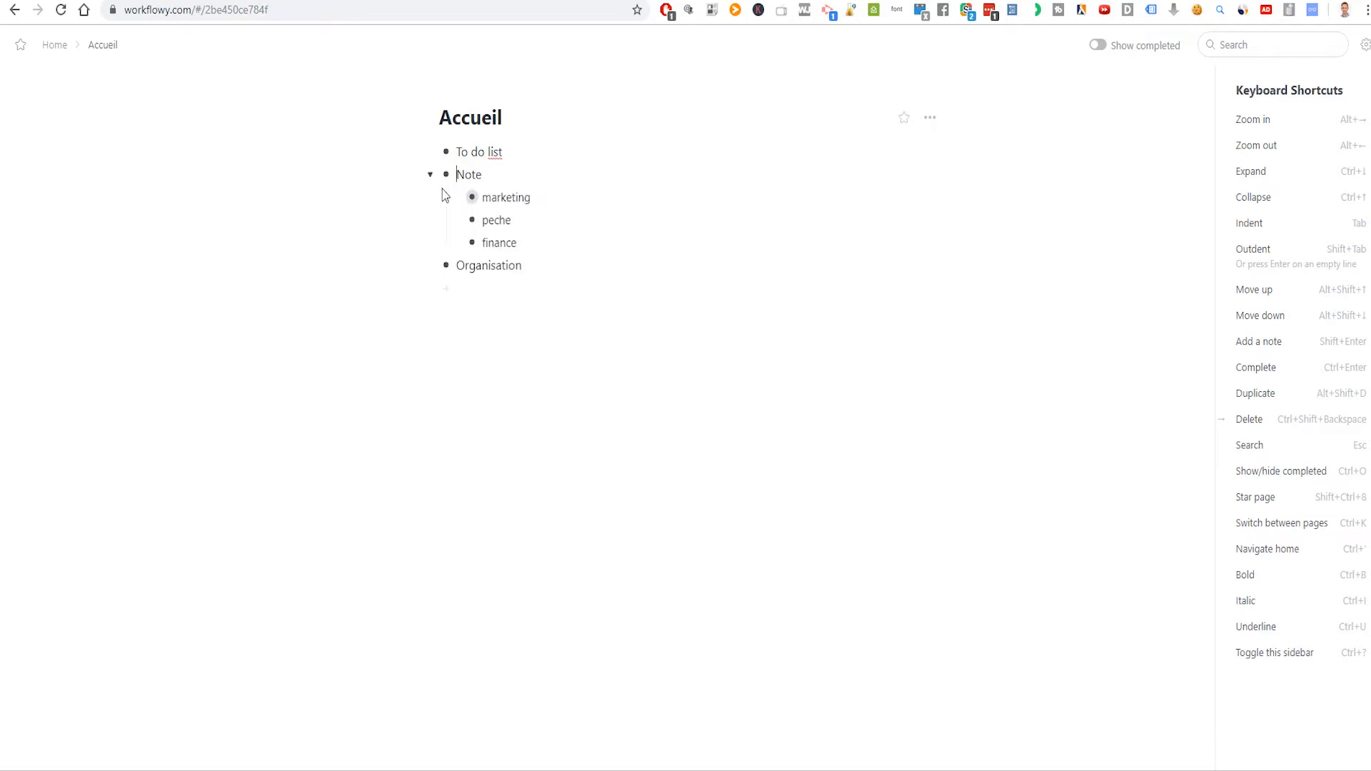
{"action": "left_click", "coordinate": [456, 197]}
{"action": "left_click", "coordinate": [456, 197]}
{"action": "left_click", "coordinate": [430, 175]}
- Add the sub-bullets "A faire" and "attente" under To do list
{"action": "left_click", "coordinate": [526, 157]}
{"action": "key", "text": "Return"}
{"action": "key", "text": "Tab"}
{"action": "type", "text": "A faire"}
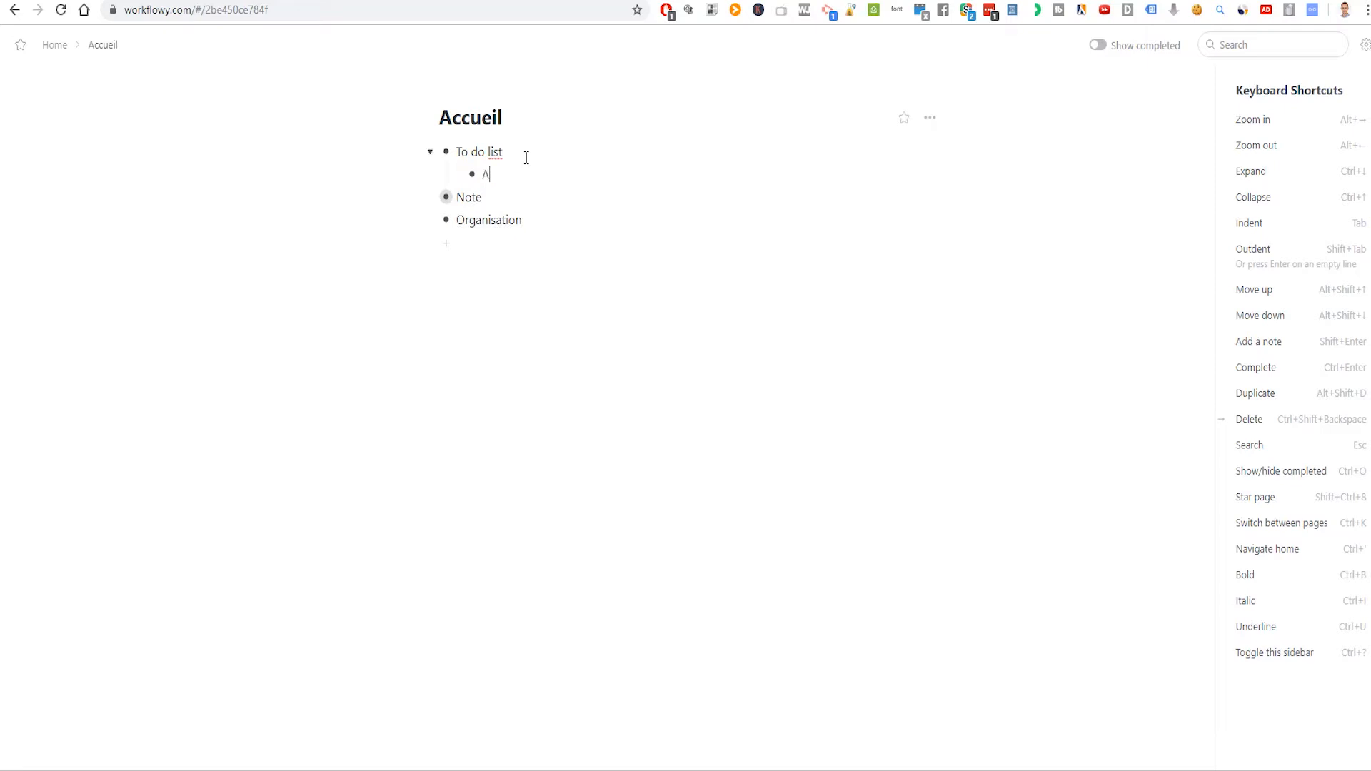
{"action": "key", "text": "Return"}
{"action": "type", "text": "attente"}
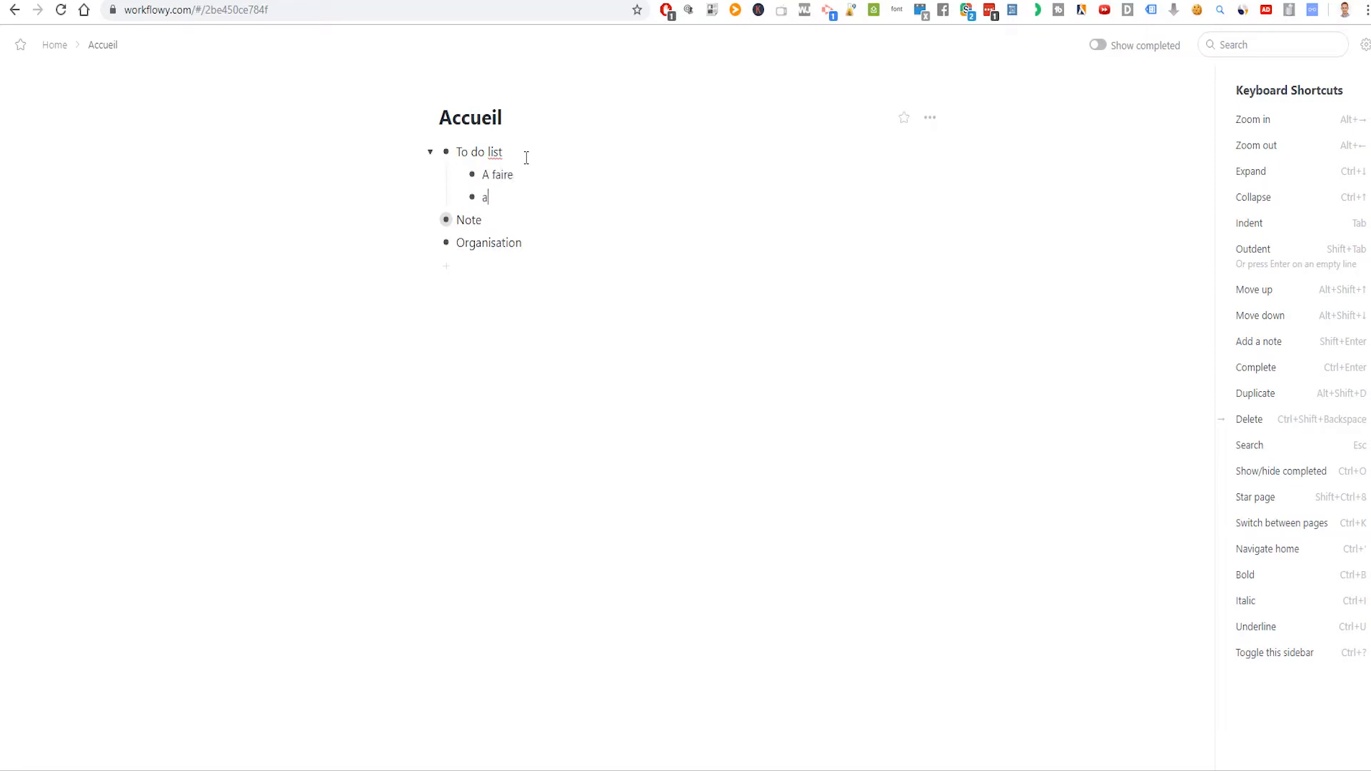
- Add a "pub de" task with a person's first name under attente, nest "attentiin, pas oiuzblié x" in it, and collapse the task
{"action": "key", "text": "Return"}
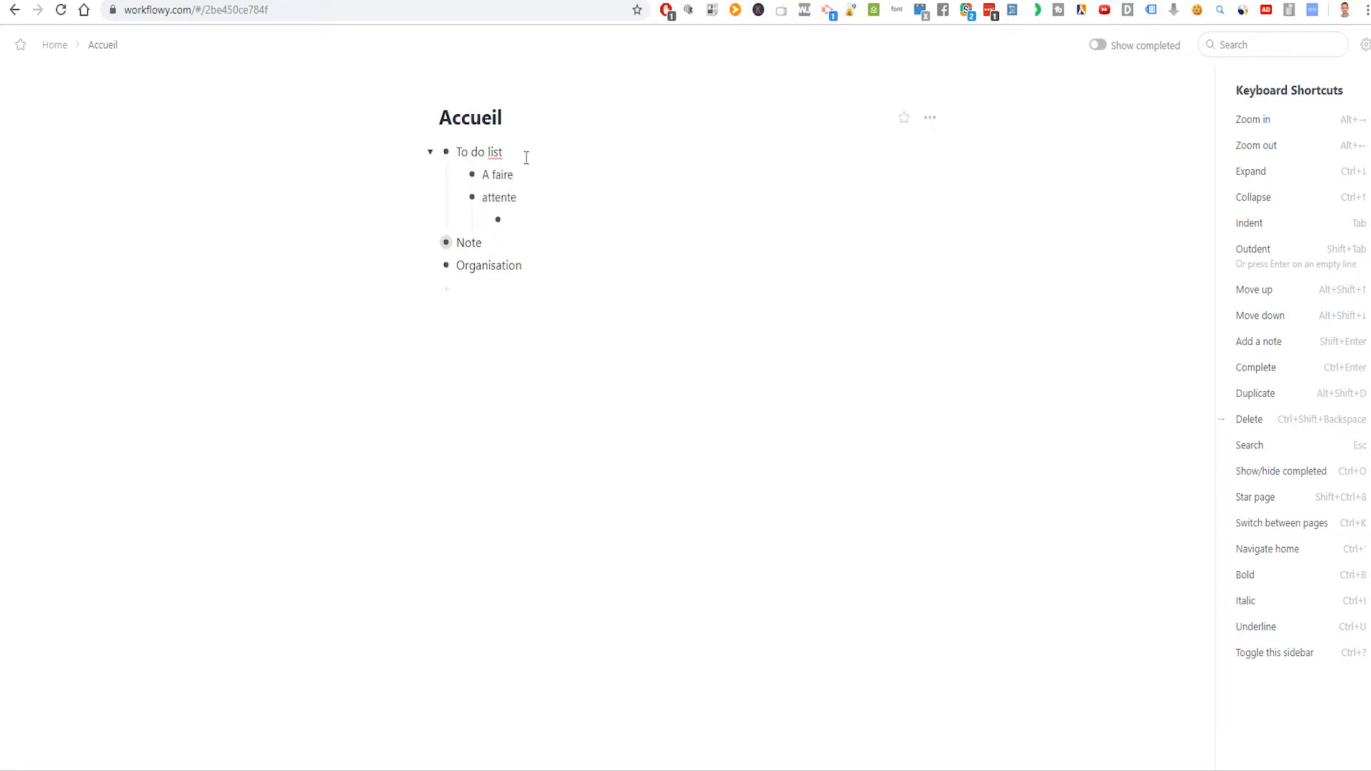
{"action": "type", "text": "pub de guillaume"}
{"action": "key", "text": "Return"}
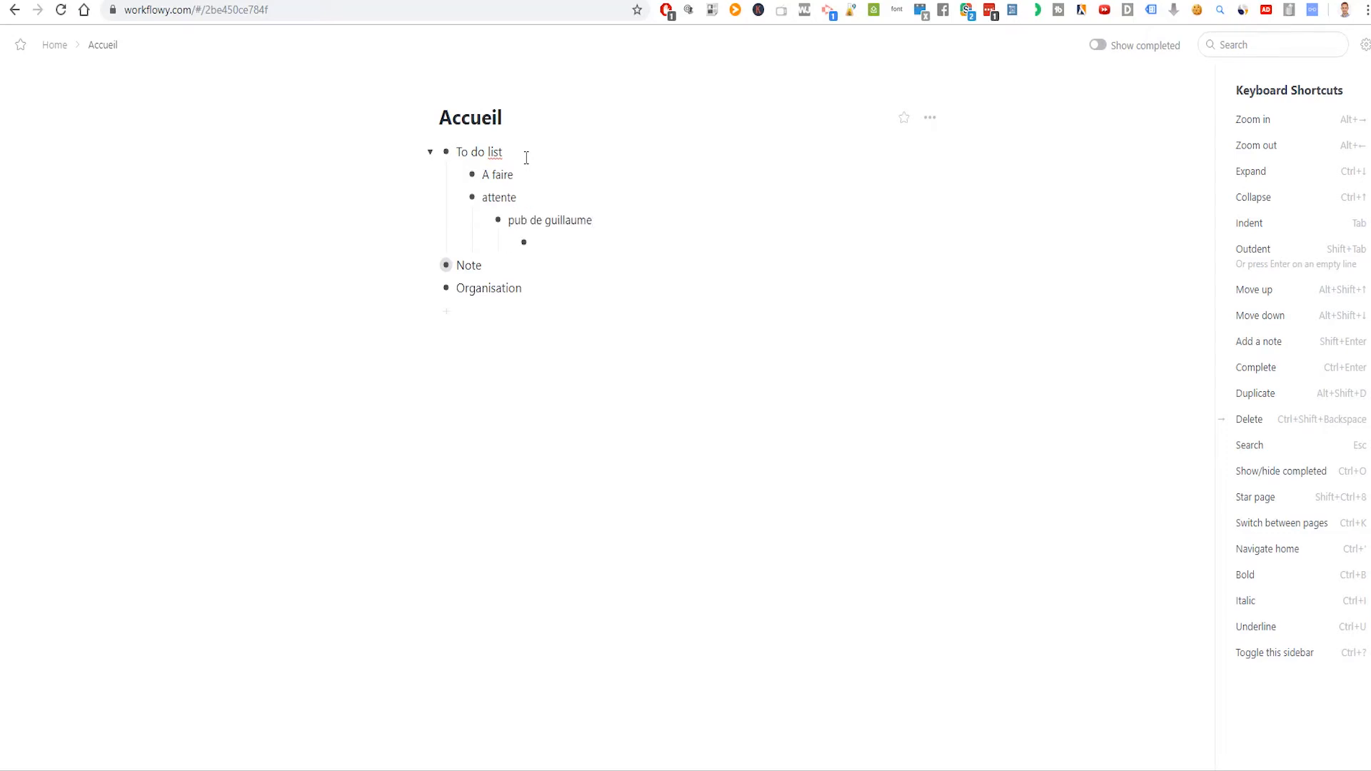
{"action": "type", "text": "attentiin, pas oiuzblié x"}
{"action": "left_click", "coordinate": [482, 220]}
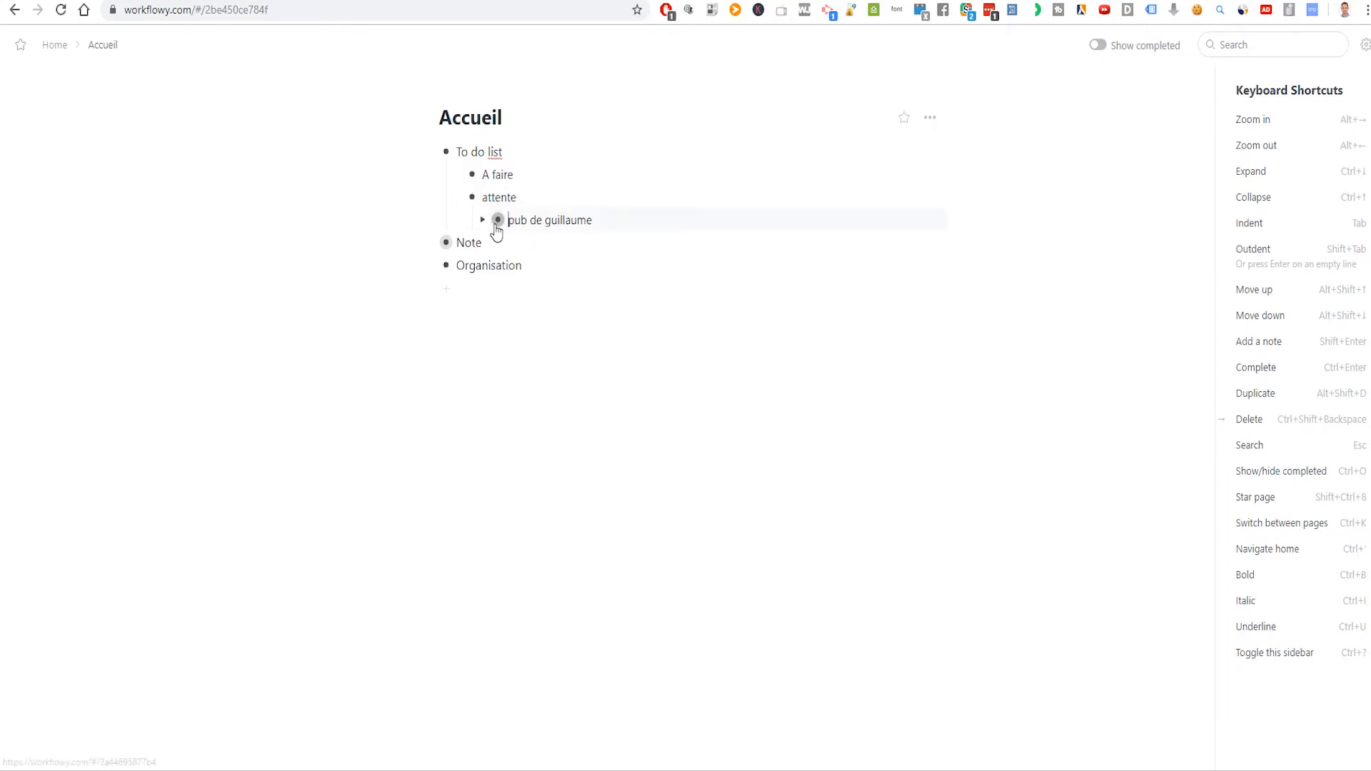
- Move the "pub de" task from attente to under A faire, and add the bullet "fait" below attente
{"action": "left_click_drag", "start_coordinate": [498, 220], "coordinate": [501, 189]}
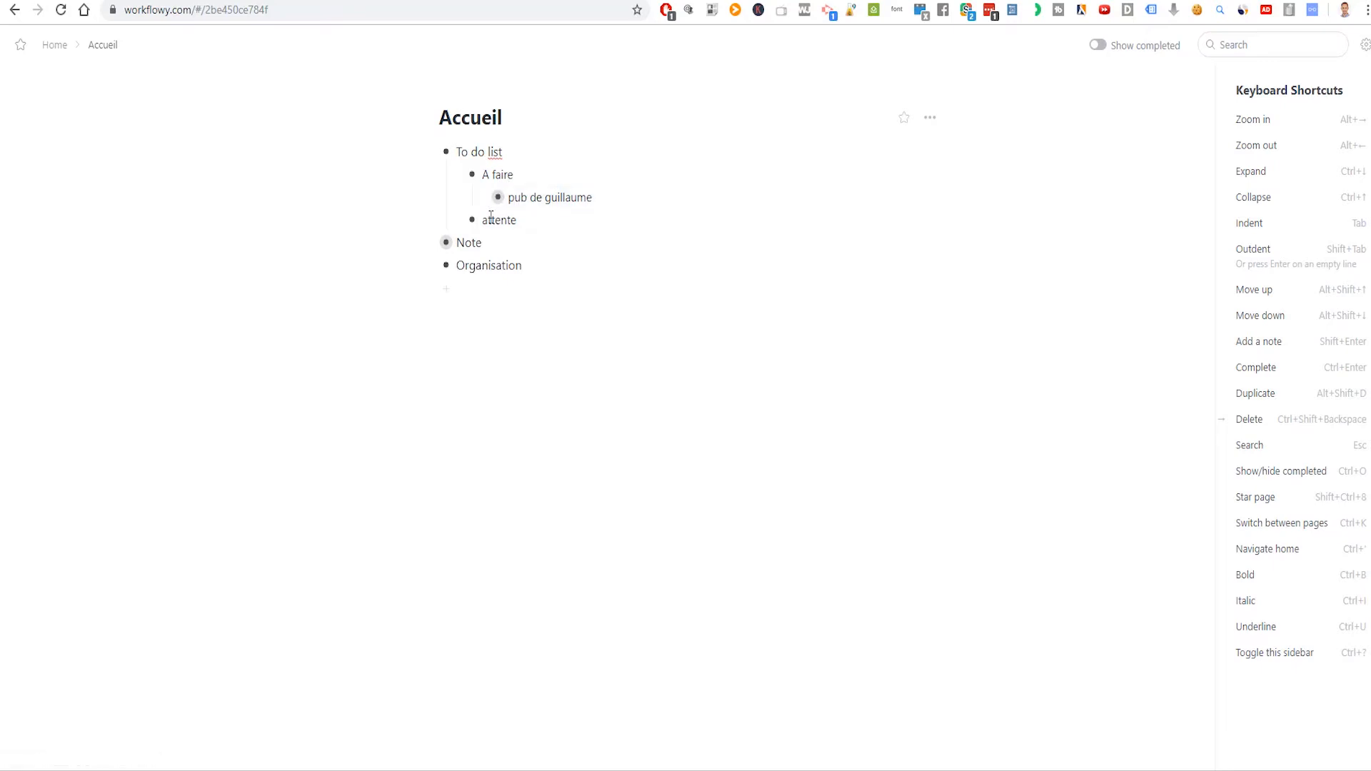
{"action": "key", "text": "Return"}
{"action": "type", "text": "fait"}
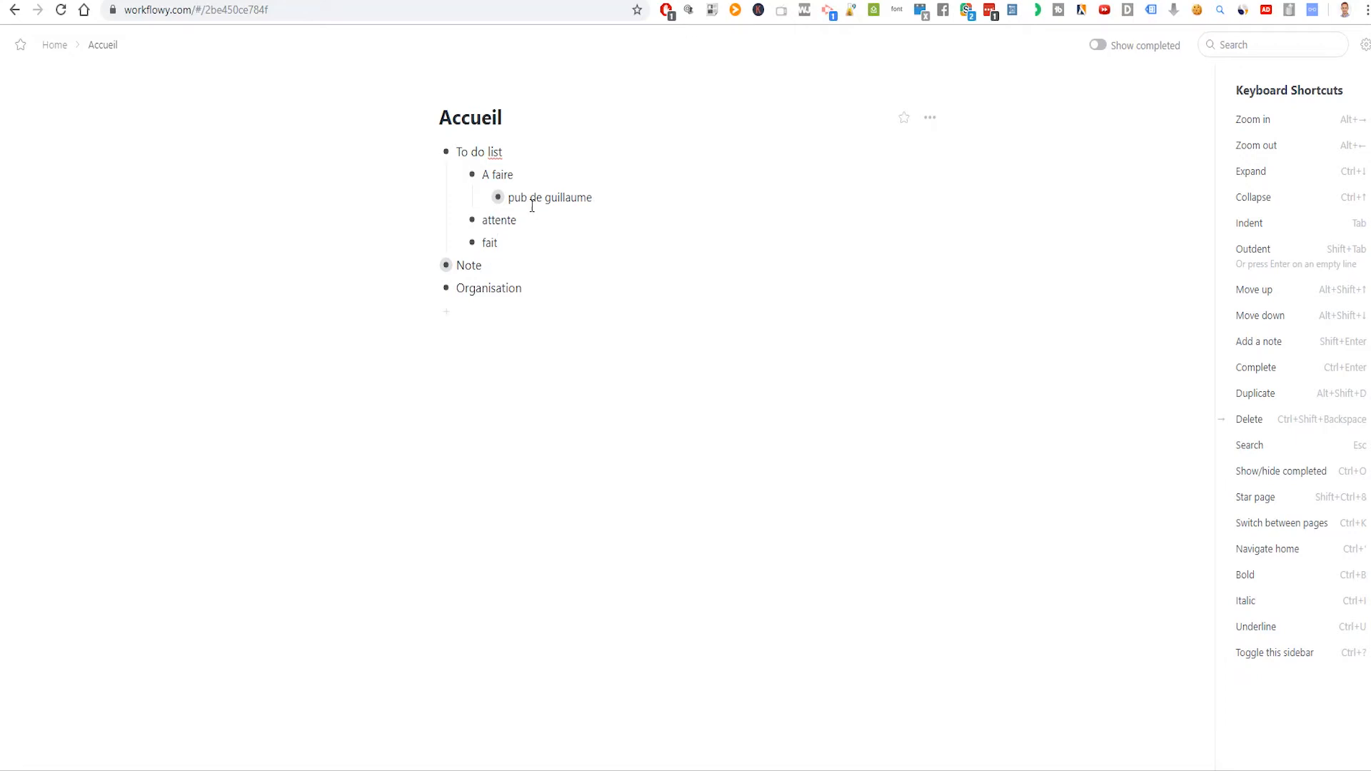
- Add the sub-bullet "video workflowy" under fait and mark it as complete
{"action": "key", "text": "Return"}
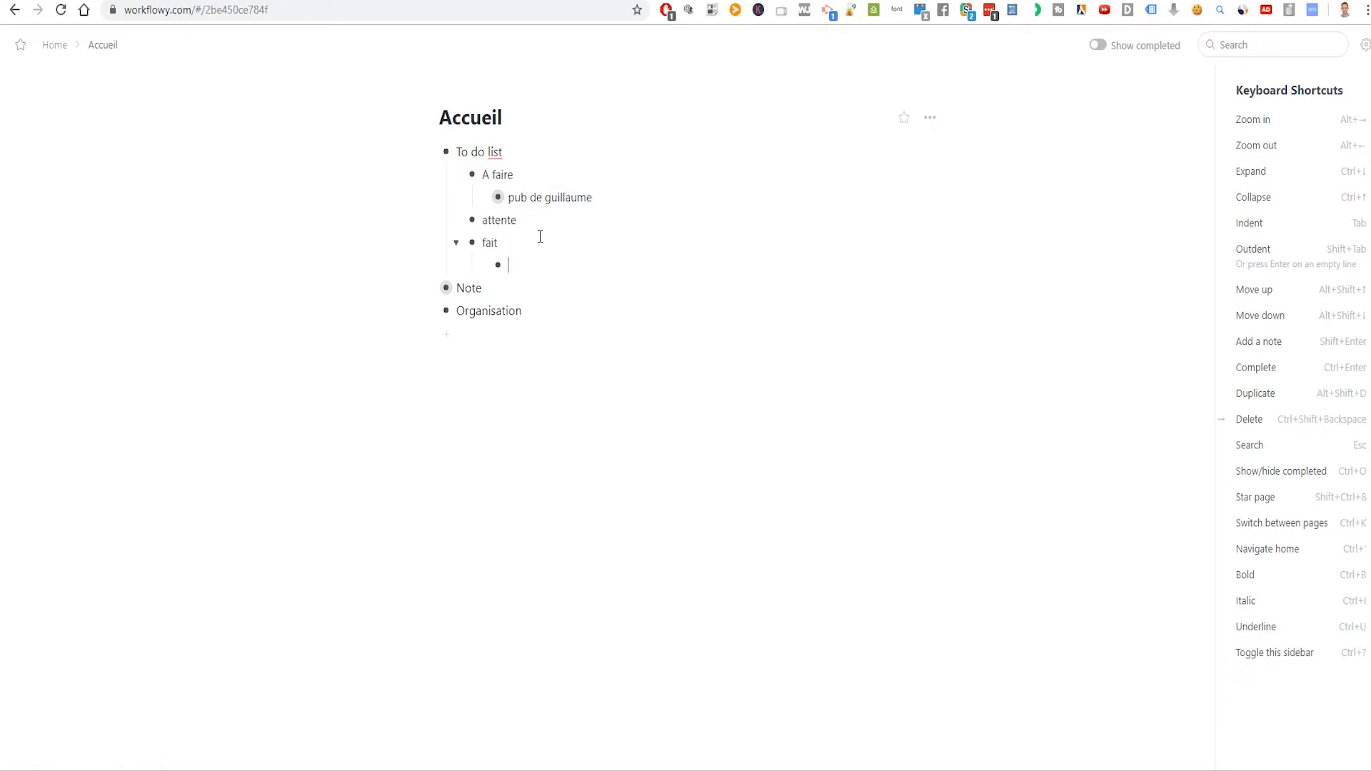
{"action": "type", "text": "video workflowy"}
{"action": "left_click", "coordinate": [547, 266]}
{"action": "double_click", "coordinate": [547, 266]}
{"action": "right_click", "coordinate": [545, 267]}
{"action": "left_click", "coordinate": [583, 266]}
{"action": "key", "text": "ctrl+Return"}
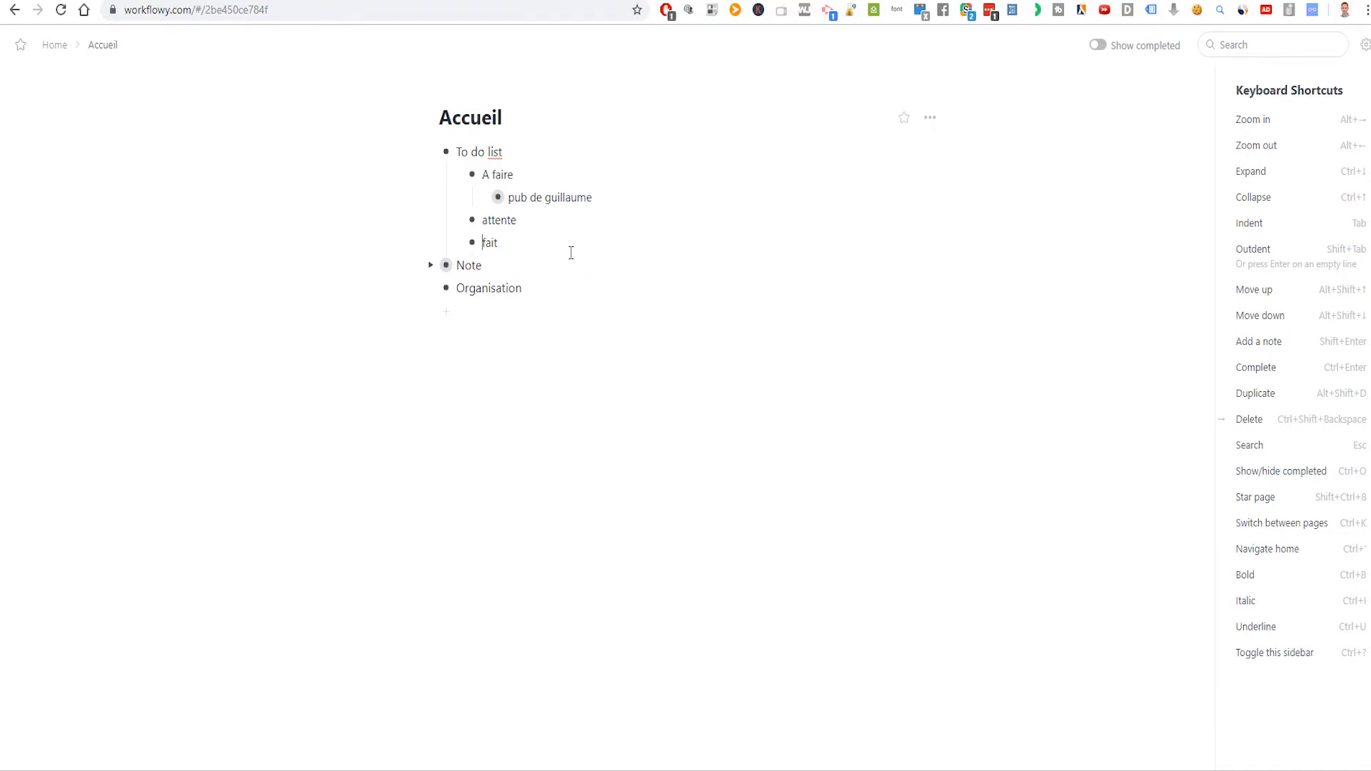
- Show the completed items, hide them again, and collapse To do list
{"action": "left_click", "coordinate": [1100, 45]}
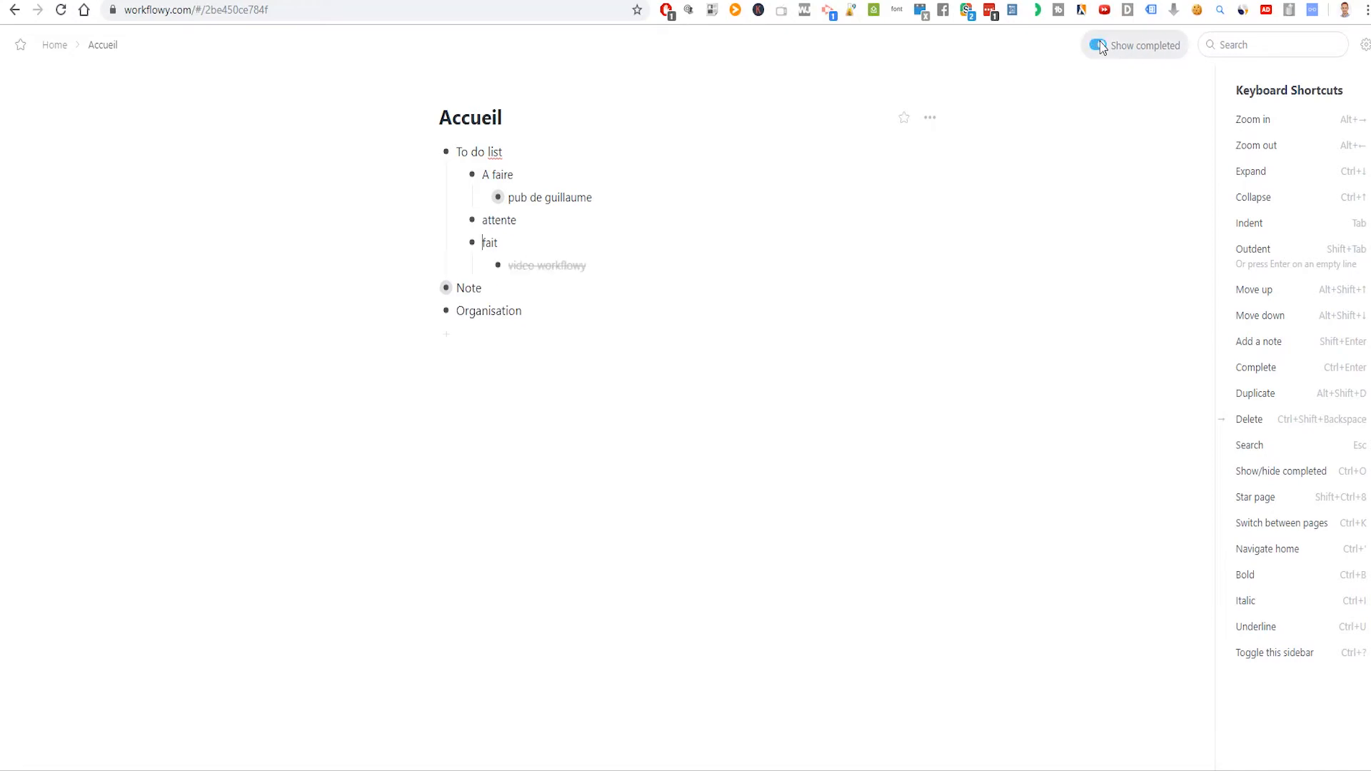
{"action": "left_click", "coordinate": [1099, 45]}
{"action": "mouse_move", "coordinate": [472, 243]}
{"action": "left_mouse_down"}
{"action": "mouse_move", "coordinate": [491, 271]}
{"action": "mouse_move", "coordinate": [481, 237]}
{"action": "left_mouse_up"}
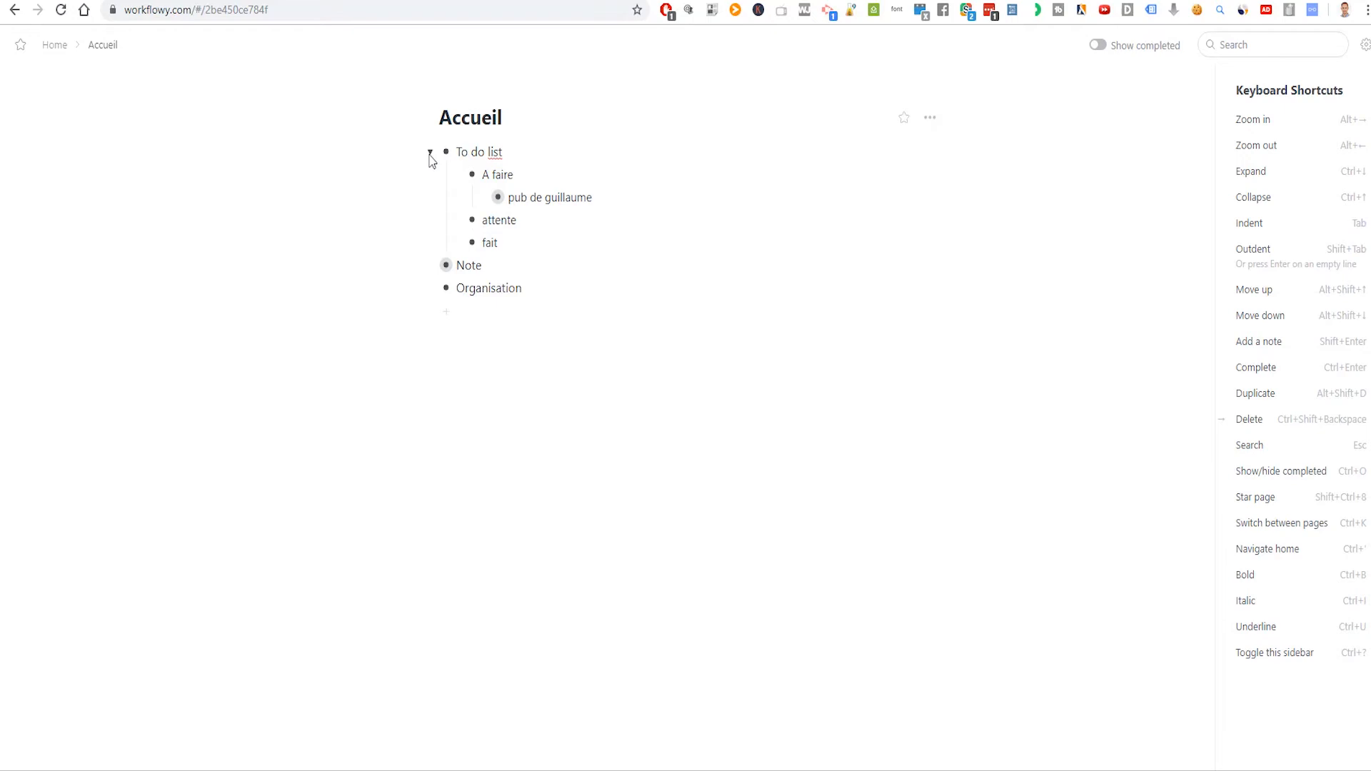
{"action": "left_click", "coordinate": [430, 152]}
- Add the sub-bullets "voyage", "maison", "a acheter" and "Film" under Organisation
{"action": "left_click", "coordinate": [529, 198]}
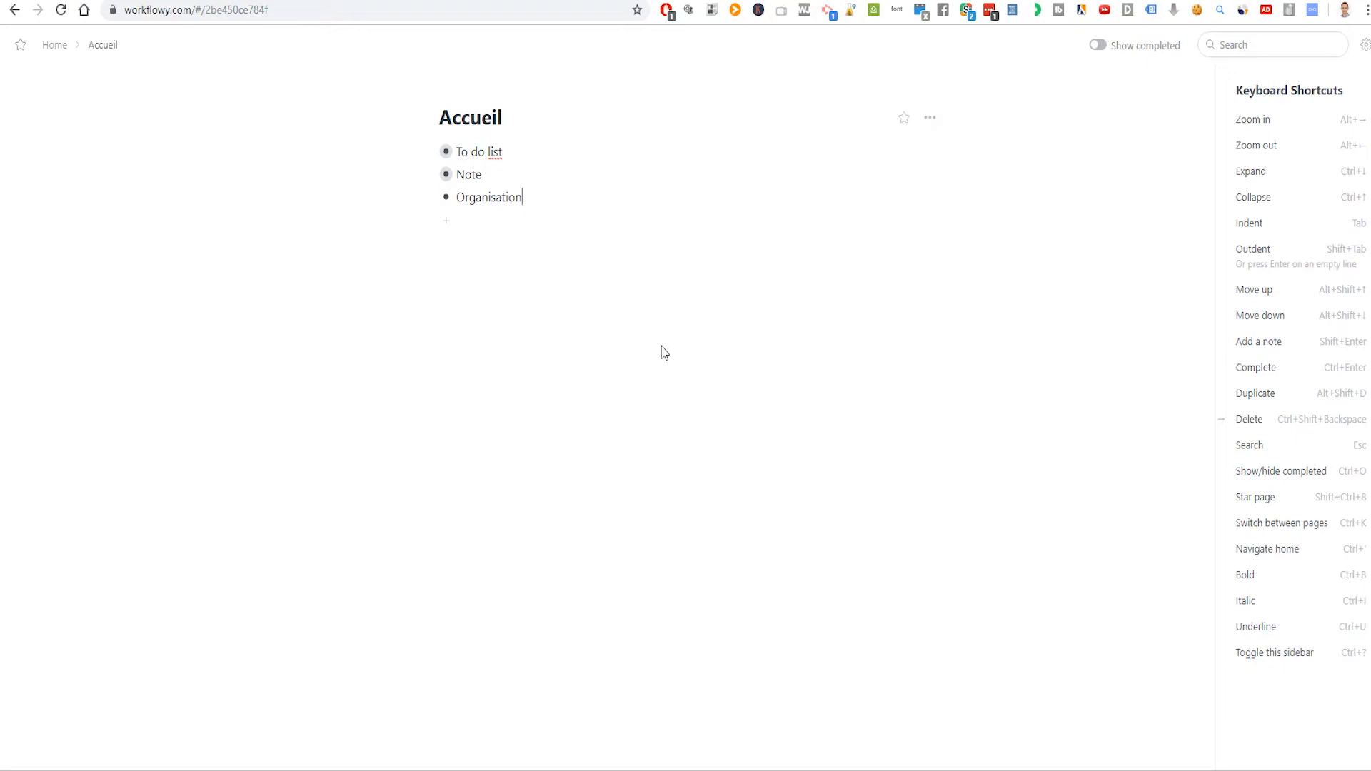
{"action": "type", "text": "voyage"}
{"action": "key", "text": "Return"}
{"action": "type", "text": "maison"}
{"action": "key", "text": "Return"}
{"action": "type", "text": "a "}
{"action": "type", "text": "acheter"}
{"action": "type", "text": "Film"}
- Nest "USa" under voyage, with the sub-bullet "a visité" containing "bulding 1"
{"action": "key", "text": "Return"}
{"action": "key", "text": "Tab"}
{"action": "type", "text": "USa"}
{"action": "key", "text": "Return"}
{"action": "key", "text": "Tab"}
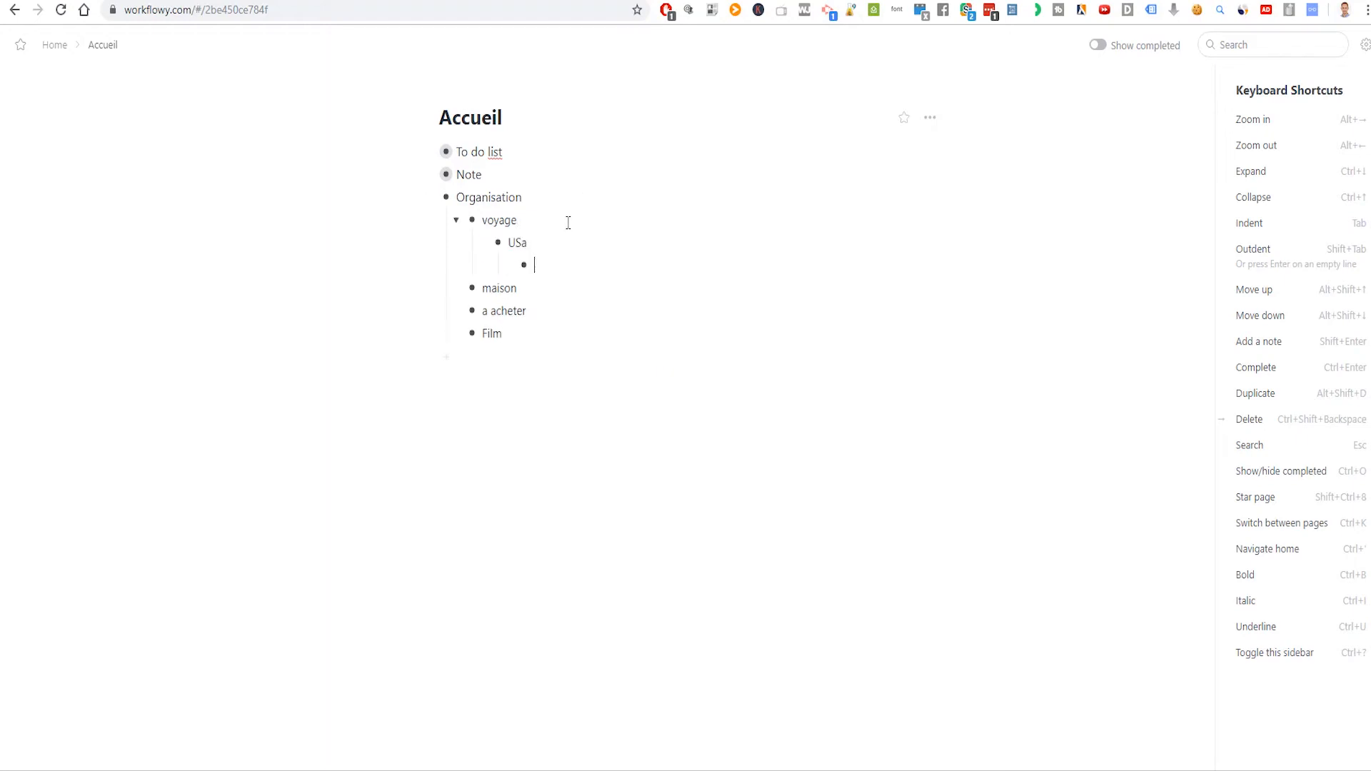
{"action": "type", "text": "a visité"}
{"action": "key", "text": "Return"}
{"action": "key", "text": "Tab"}
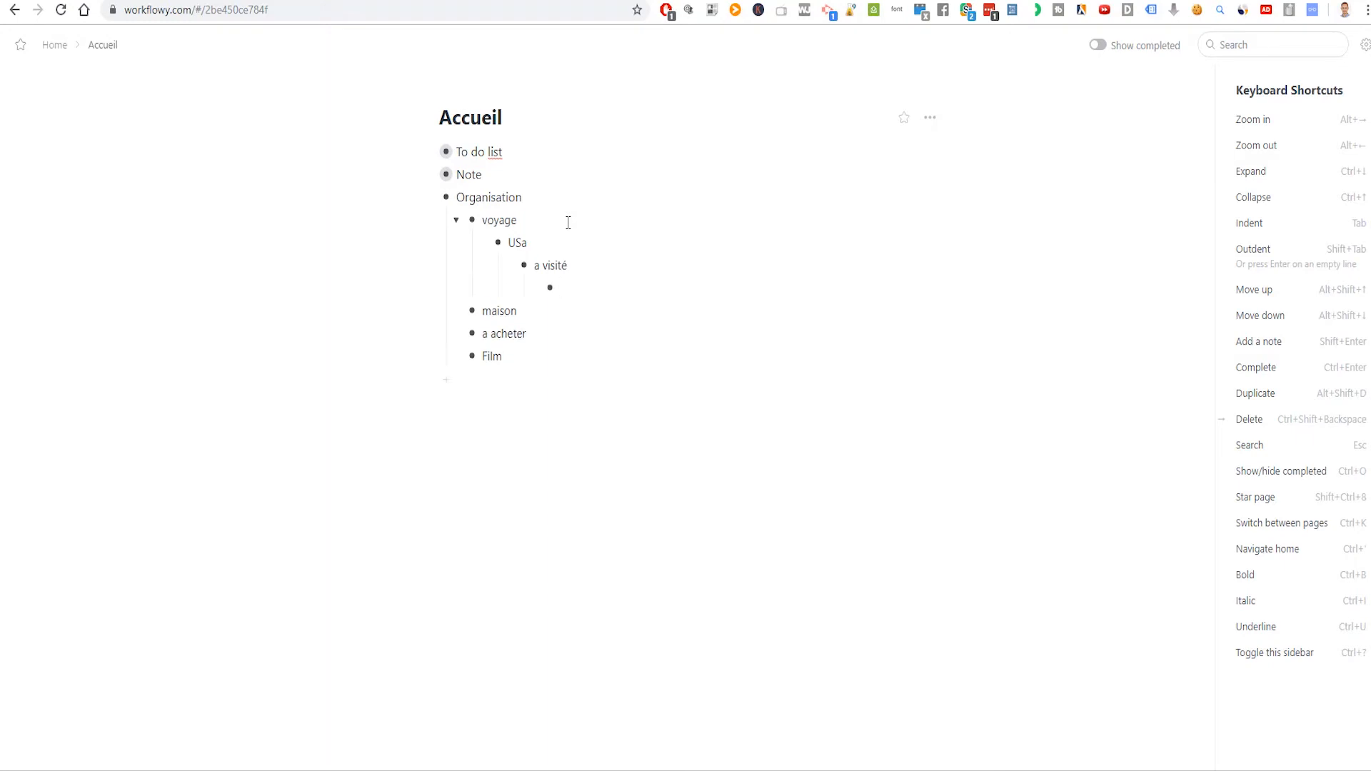
{"action": "type", "text": "bulding 1"}
- Add "a acheter aux usa" at the same level as a visité, with the sub-bullet "charger xxx"
{"action": "key", "text": "Return"}
{"action": "key", "text": "shift+Tab"}
{"action": "type", "text": "a acheter au x usa"}
{"action": "key", "text": "Return"}
{"action": "key", "text": "Tab"}
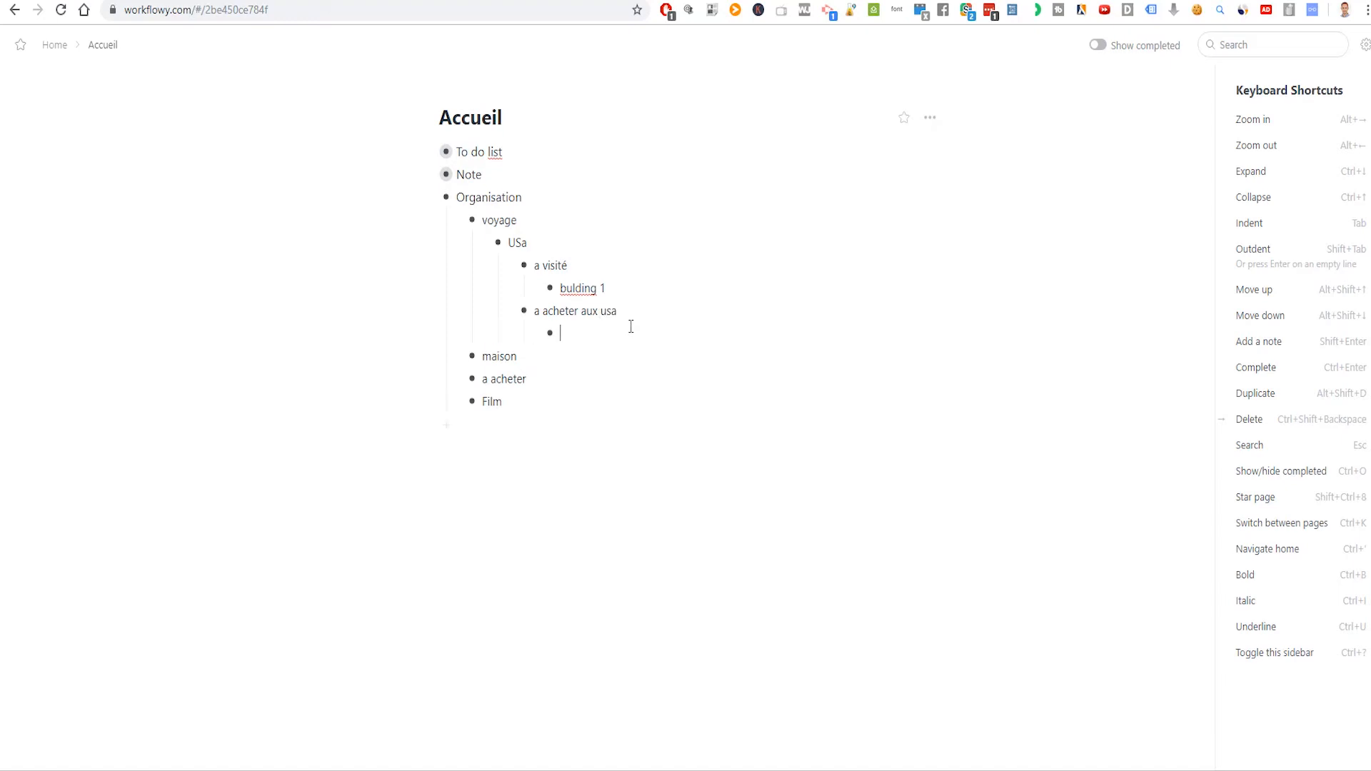
{"action": "type", "text": "charger xxx"}
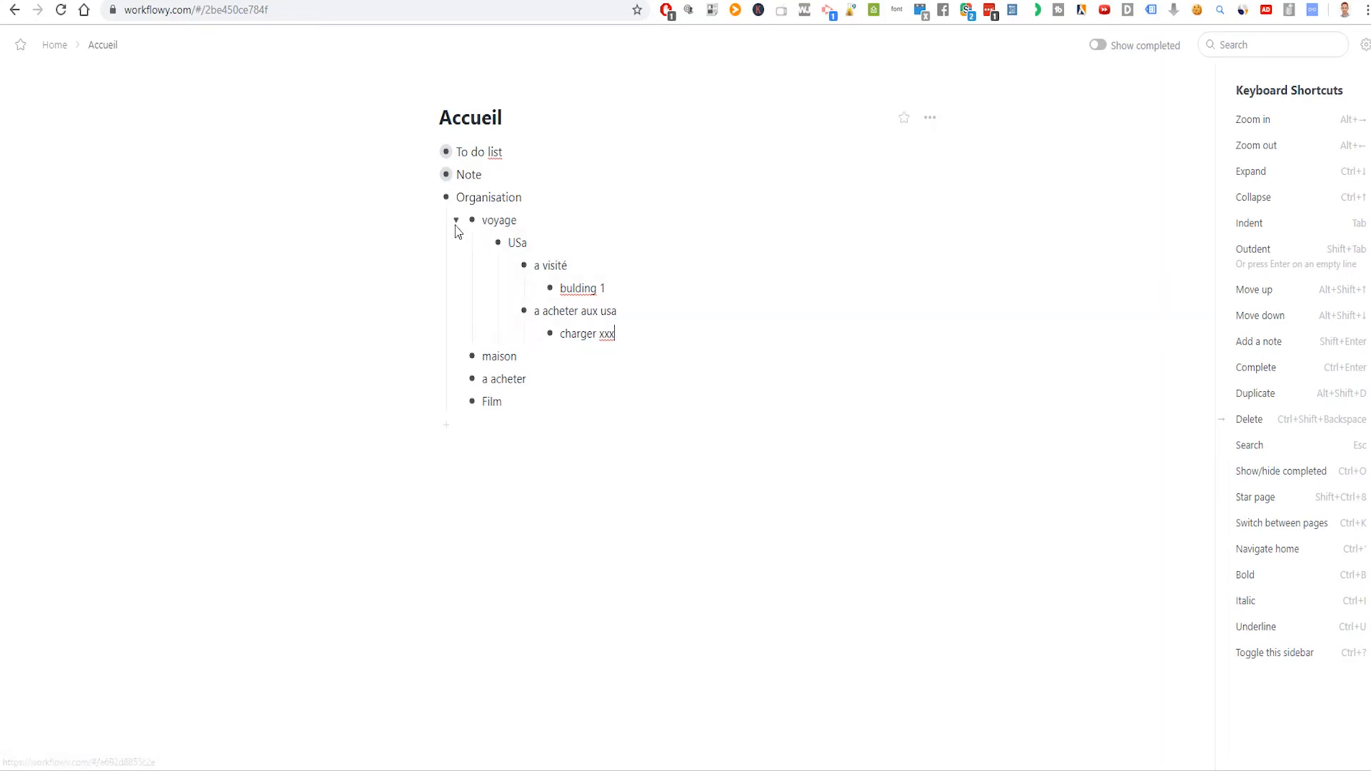
- Collapse voyage and Organisation, and zoom through Organisation into the USa bullet as its own page
{"action": "left_click", "coordinate": [458, 221]}
{"action": "left_click", "coordinate": [430, 198]}
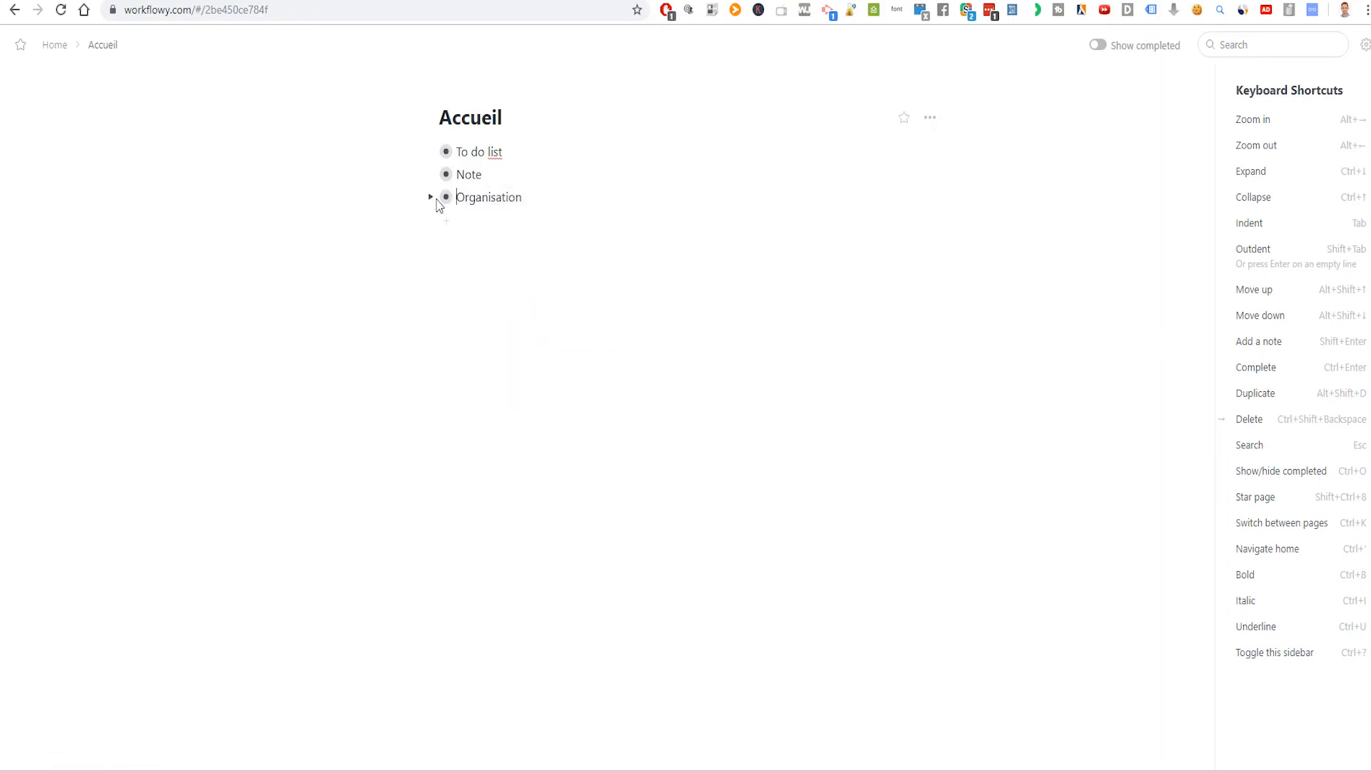
{"action": "left_click", "coordinate": [445, 199]}
{"action": "left_click", "coordinate": [430, 151]}
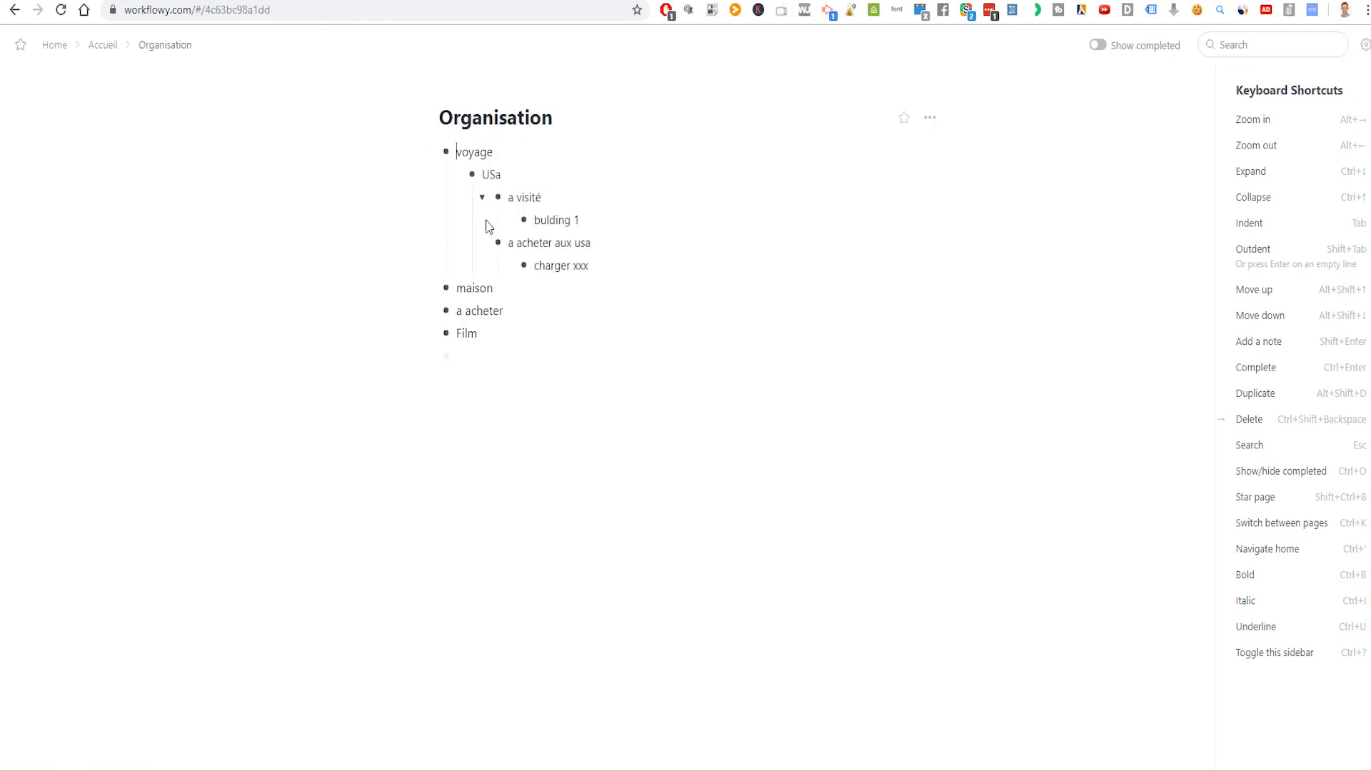
{"action": "left_click", "coordinate": [471, 176]}
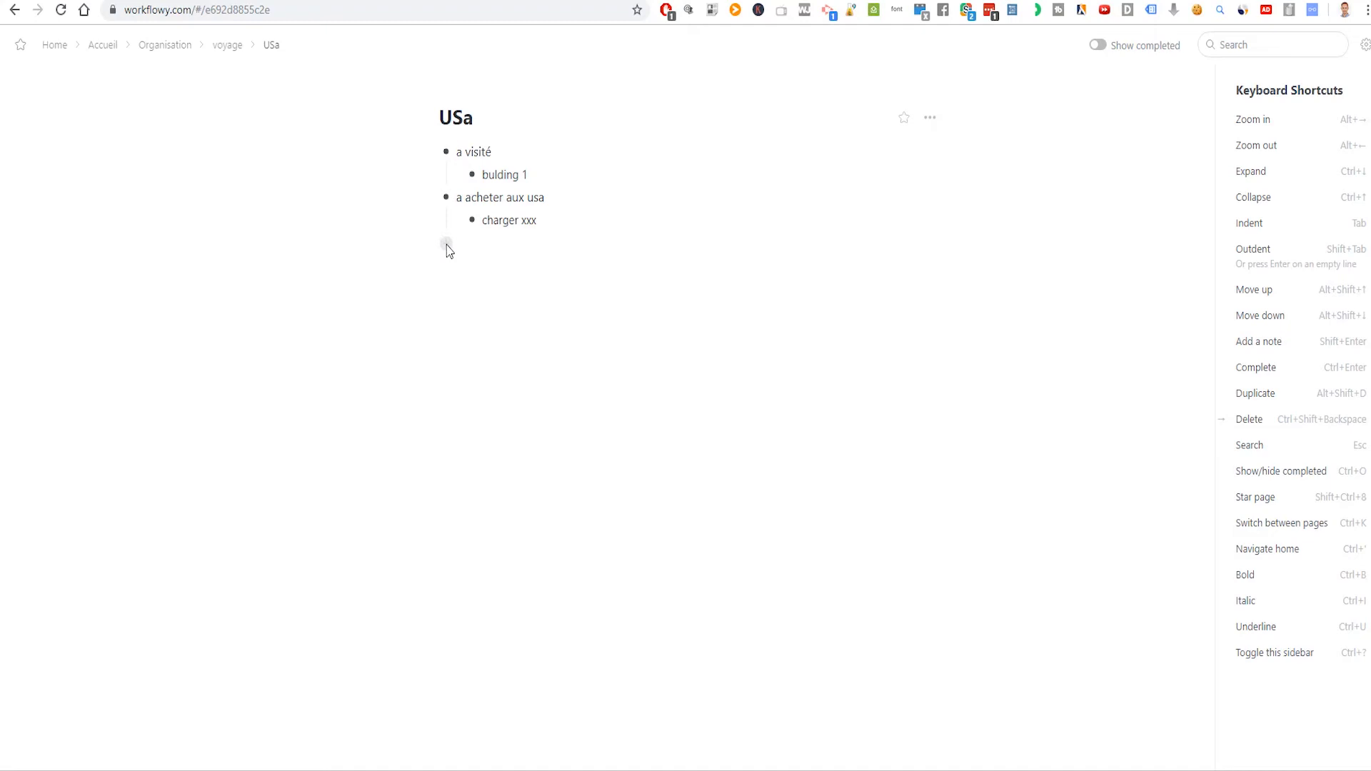
- Add the bullet "Attention VISA" at the end of the USa page and make its text bold
{"action": "left_click", "coordinate": [447, 246]}
{"action": "type", "text": "Attention VISA"}
{"action": "left_click_drag", "start_coordinate": [550, 243], "coordinate": [401, 240]}
{"action": "key", "text": "ctrl+b"}
{"action": "left_click", "coordinate": [564, 238]}
- Add the sub-bullet "visa 123" under Attention VISA, and collapse and re-expand that bullet
{"action": "key", "text": "Return"}
{"action": "key", "text": "Tab"}
{"action": "type", "text": "visa 123"}
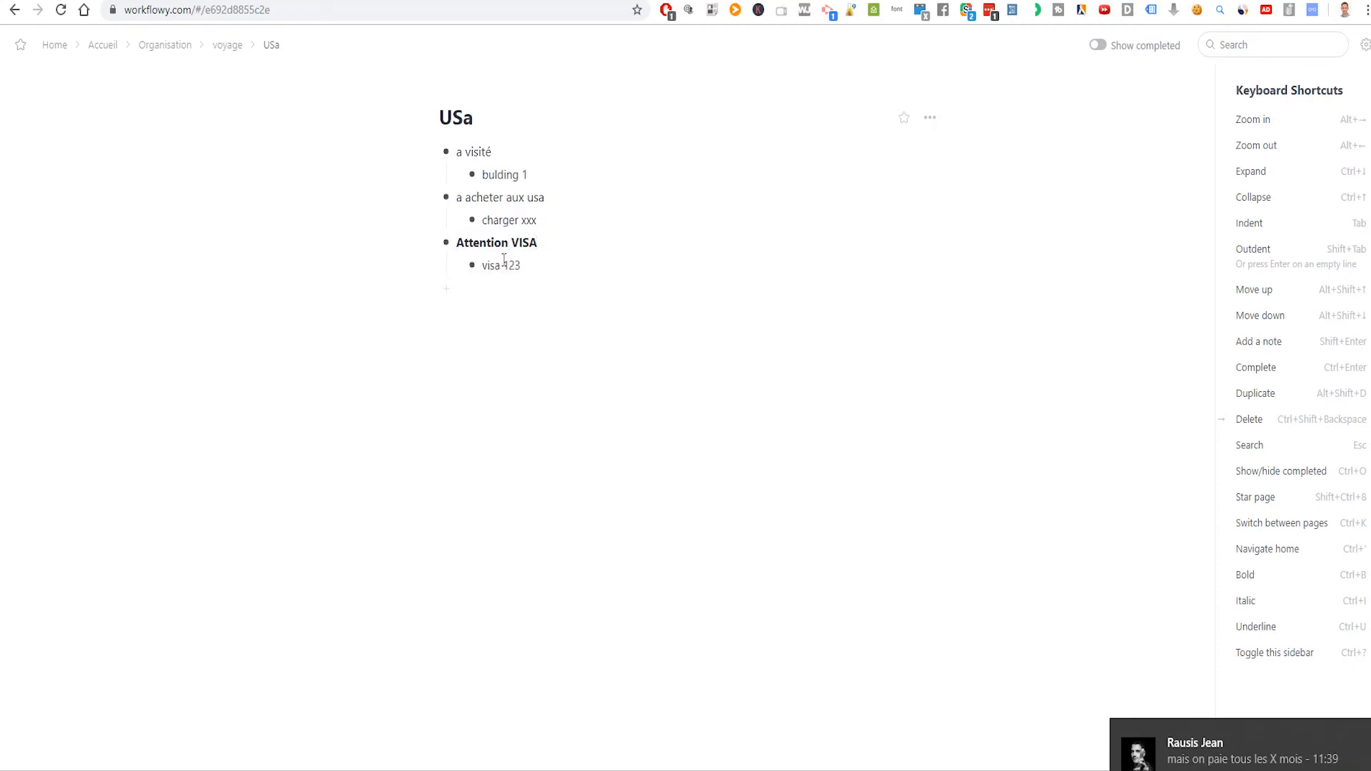
{"action": "left_click", "coordinate": [430, 243]}
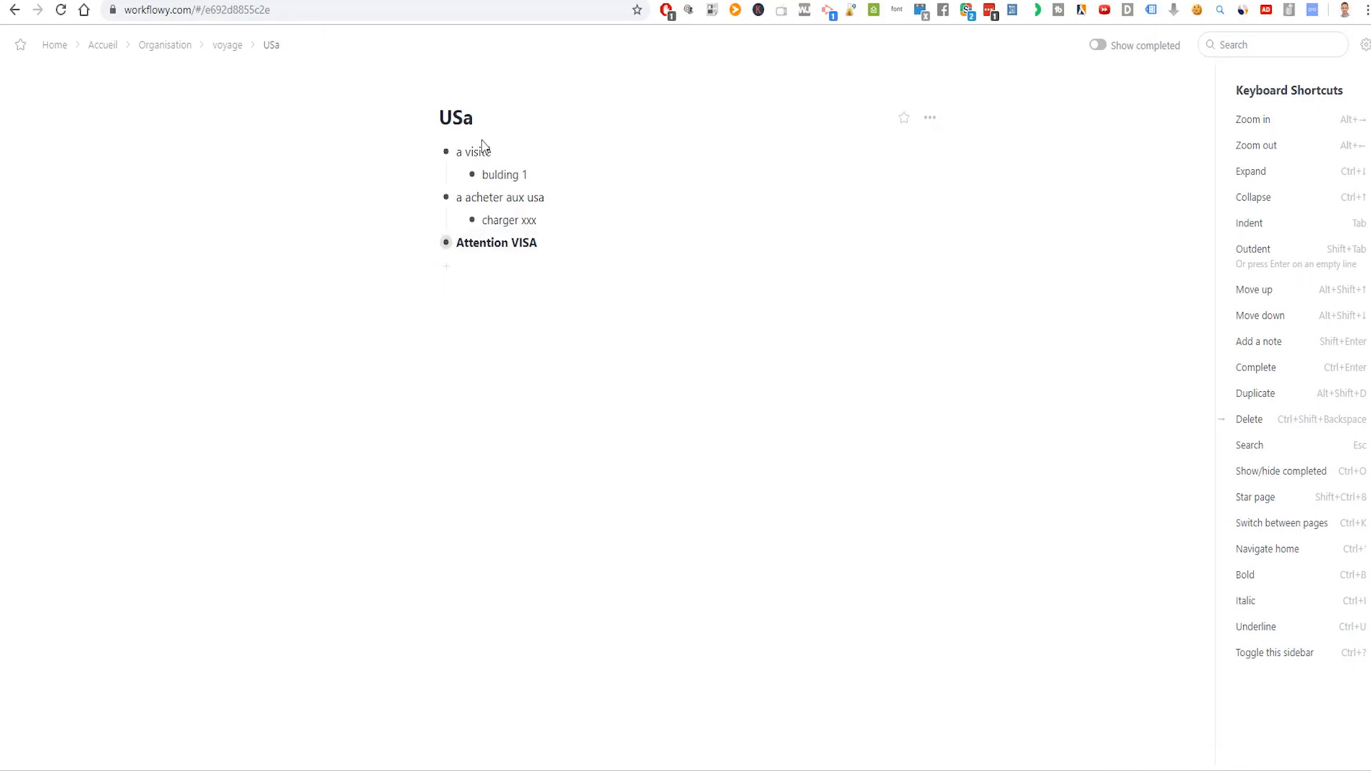
{"action": "left_click", "coordinate": [431, 244]}
- Return to the Accueil page and add the bullets "voyage" and "idée" below Organisation
{"action": "left_click", "coordinate": [97, 47]}
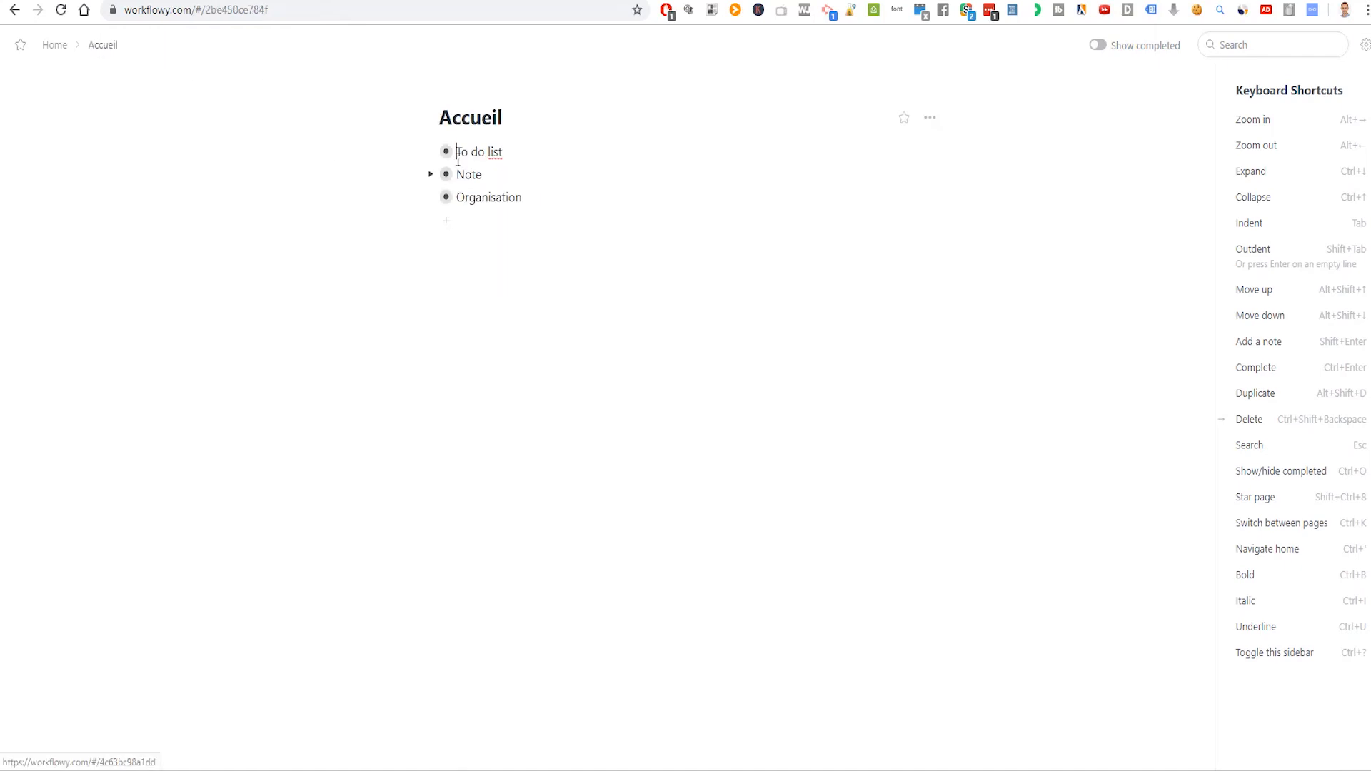
{"action": "left_click", "coordinate": [564, 202]}
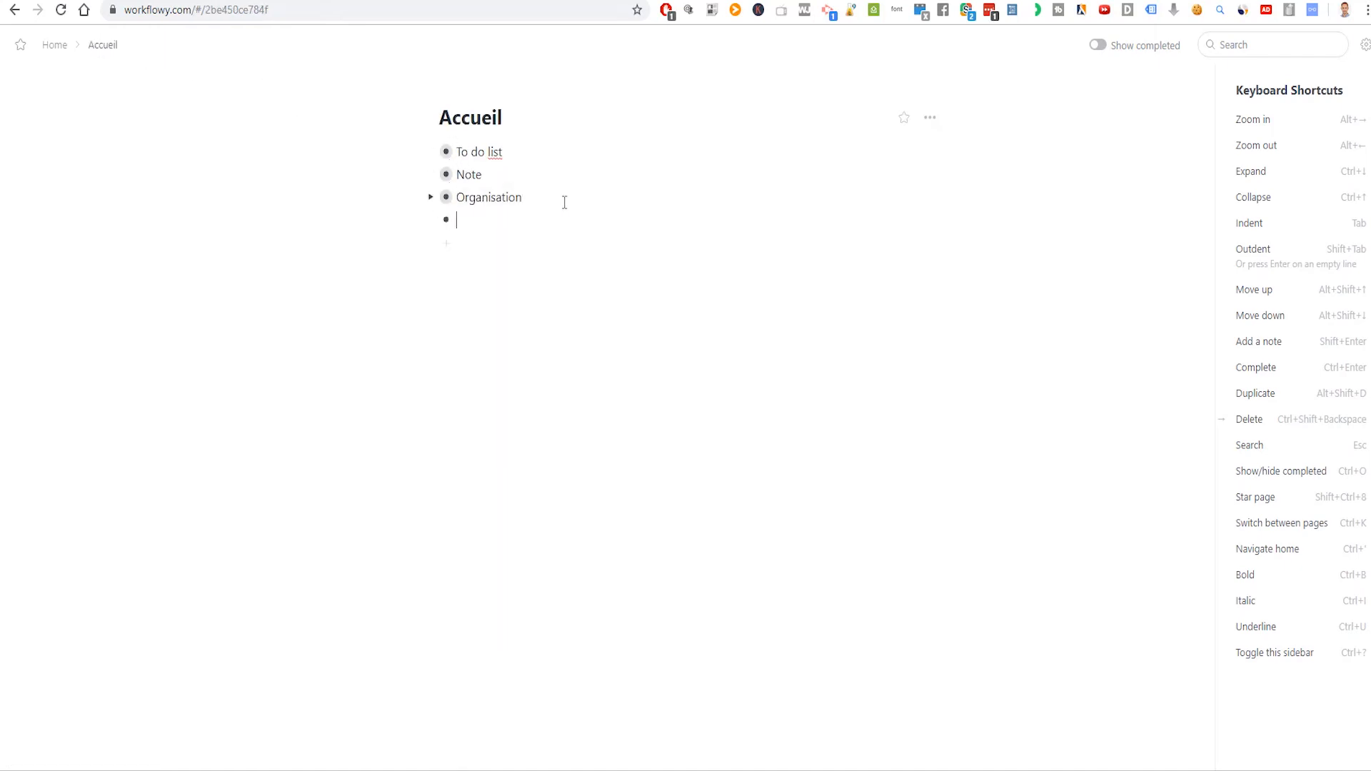
{"action": "type", "text": "voyage"}
{"action": "key", "text": "Return"}
{"action": "type", "text": "idàe"}
{"action": "key", "text": "BackSpace"}
{"action": "key", "text": "BackSpace"}
{"action": "type", "text": "ée"}
- Move the new voyage and idée bullets into Organisation, and expand and re-collapse it to check them
{"action": "mouse_move", "coordinate": [446, 220]}
{"action": "left_mouse_down"}
{"action": "mouse_move", "coordinate": [486, 202]}
{"action": "mouse_move", "coordinate": [451, 221]}
{"action": "mouse_move", "coordinate": [471, 223]}
{"action": "left_mouse_up"}
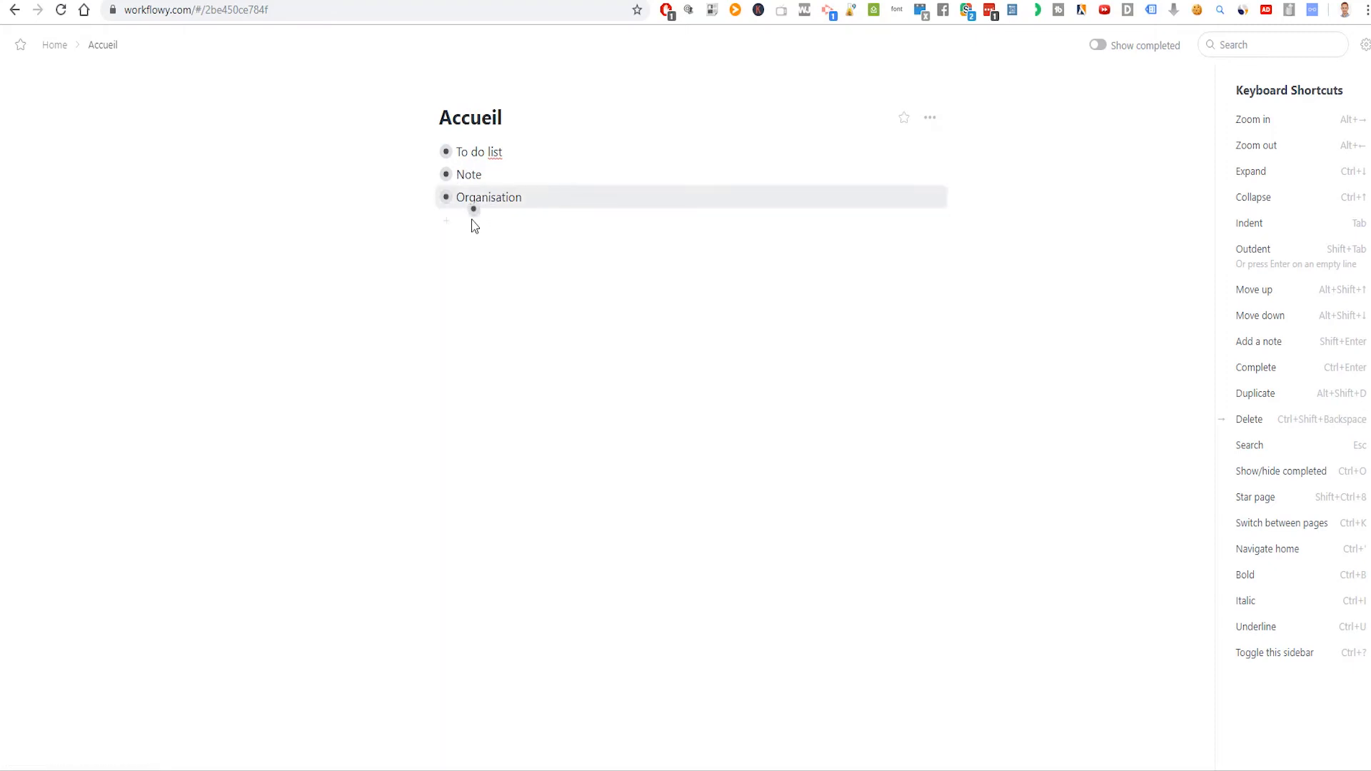
{"action": "left_click", "coordinate": [432, 197]}
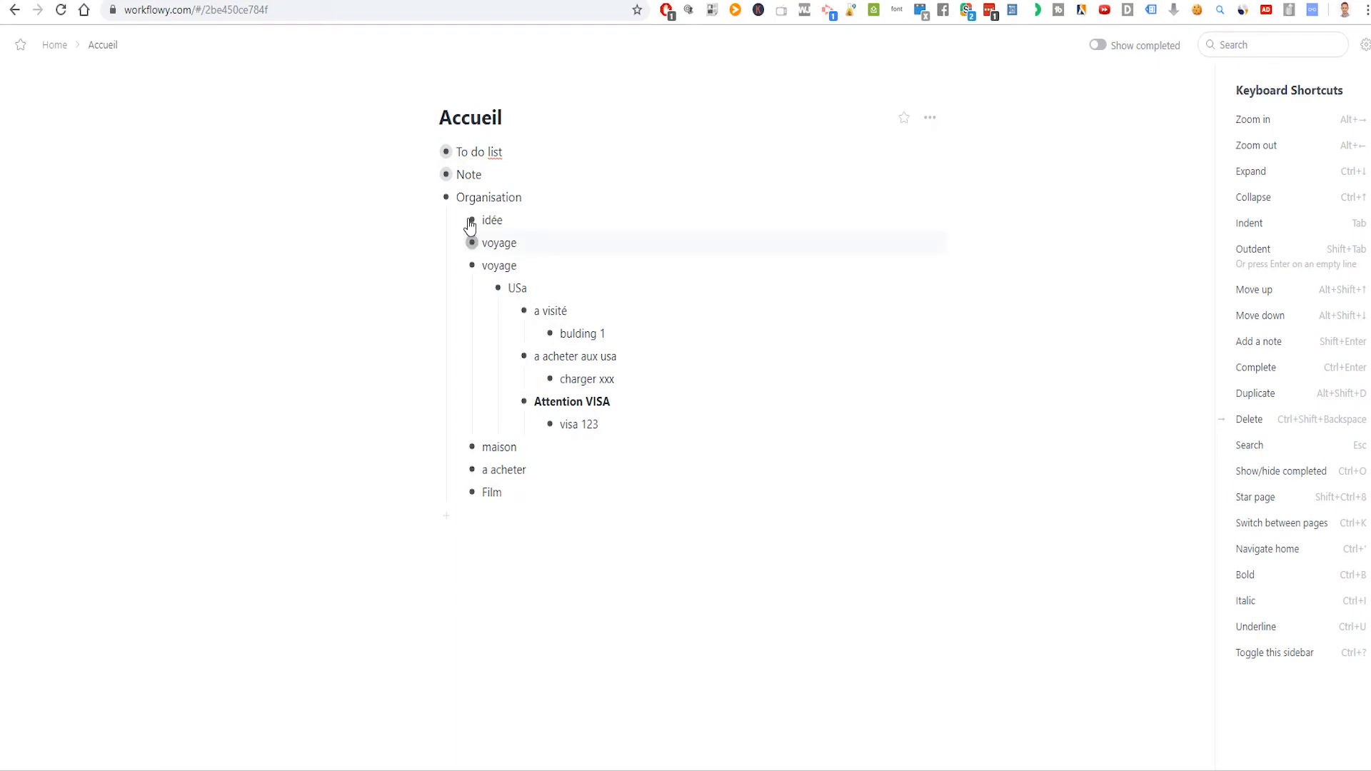
{"action": "left_click", "coordinate": [431, 200]}
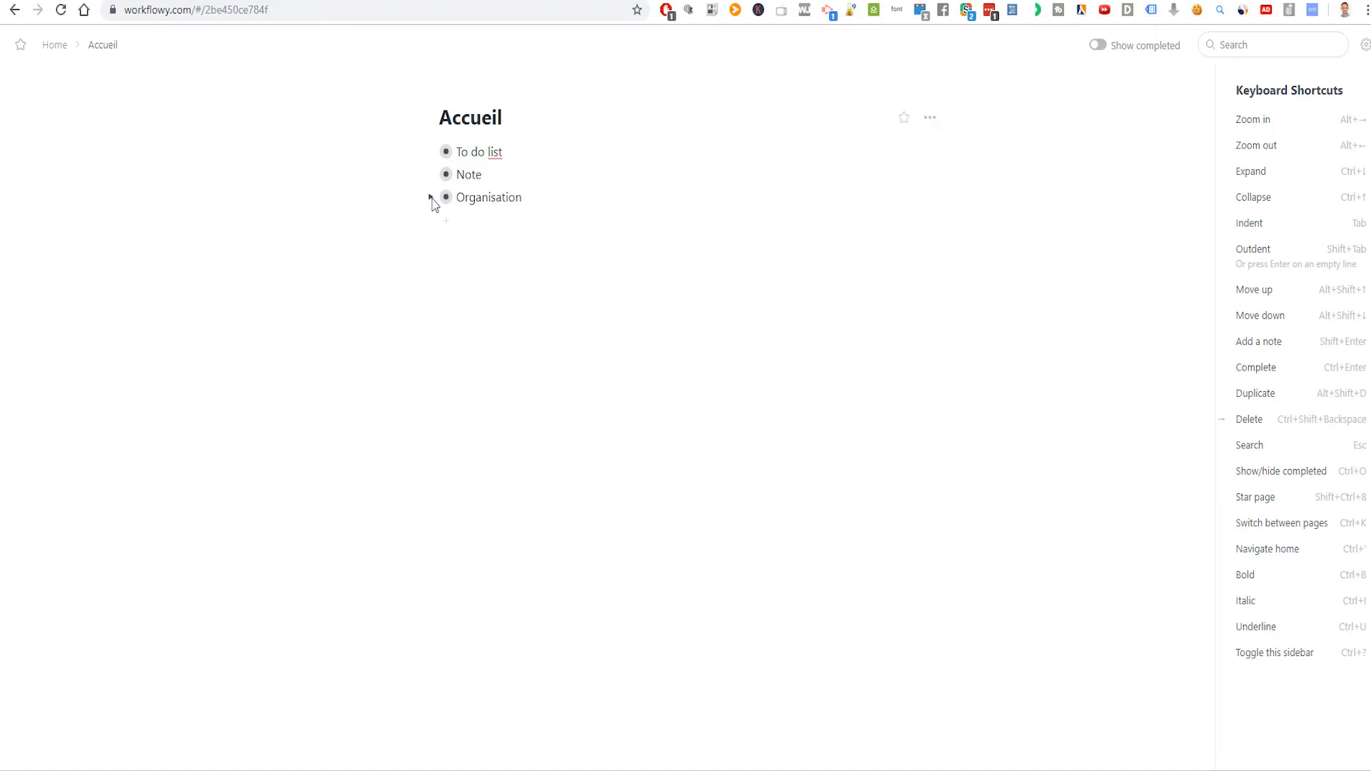
- Add the bullet "Idée" below Organisation with the sub-bullets "youtube" and "email"
{"action": "left_click", "coordinate": [448, 228]}
{"action": "type", "text": "Idéeyoutube"}
{"action": "key", "text": "Return"}
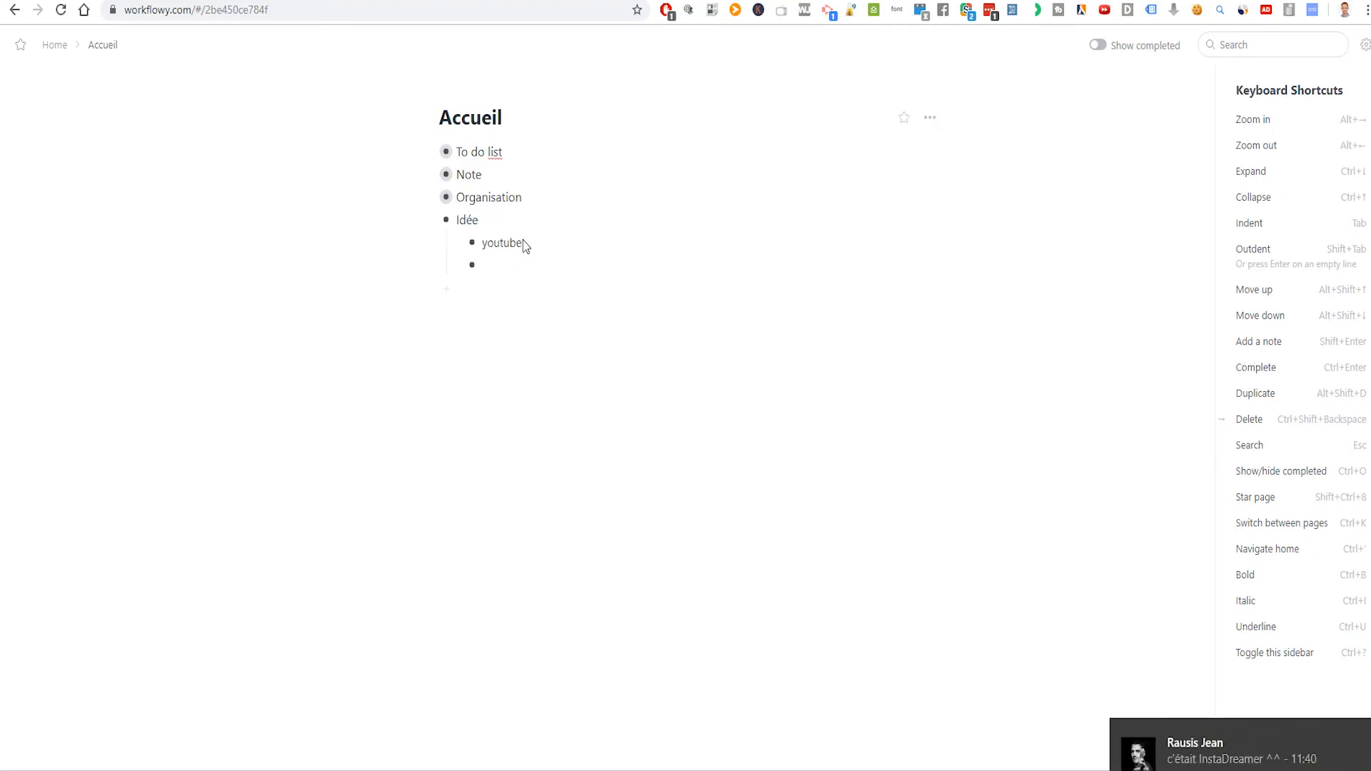
{"action": "type", "text": "email"}
{"action": "key", "text": "Return"}
- Add the bullet "Inspiration" below Idée, nesting "titre email" with the sub-bullets "ne pas ouvri", "re:" and "attention"
{"action": "left_click", "coordinate": [446, 312]}
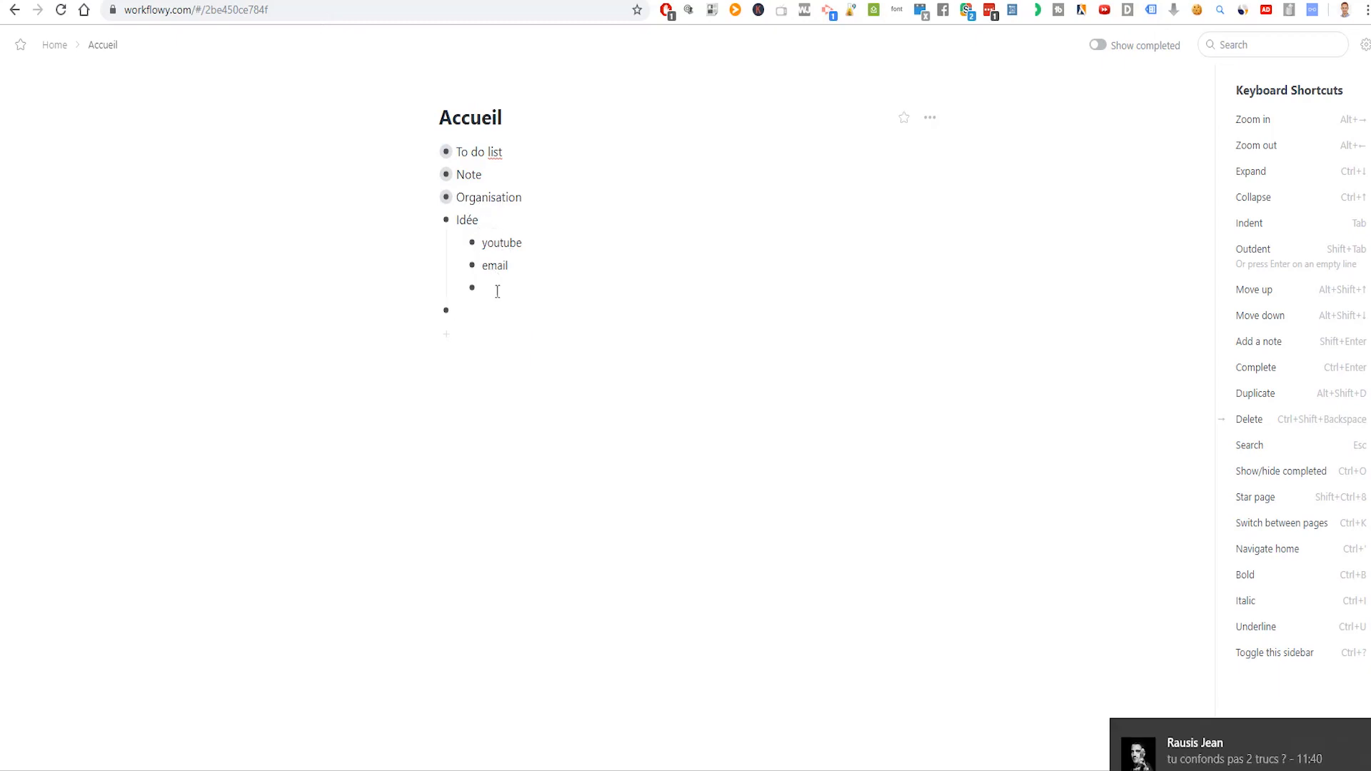
{"action": "type", "text": "Inspiration titre email ne pas ouvri"}
{"action": "key", "text": "Return"}
{"action": "type", "text": "re:attention"}
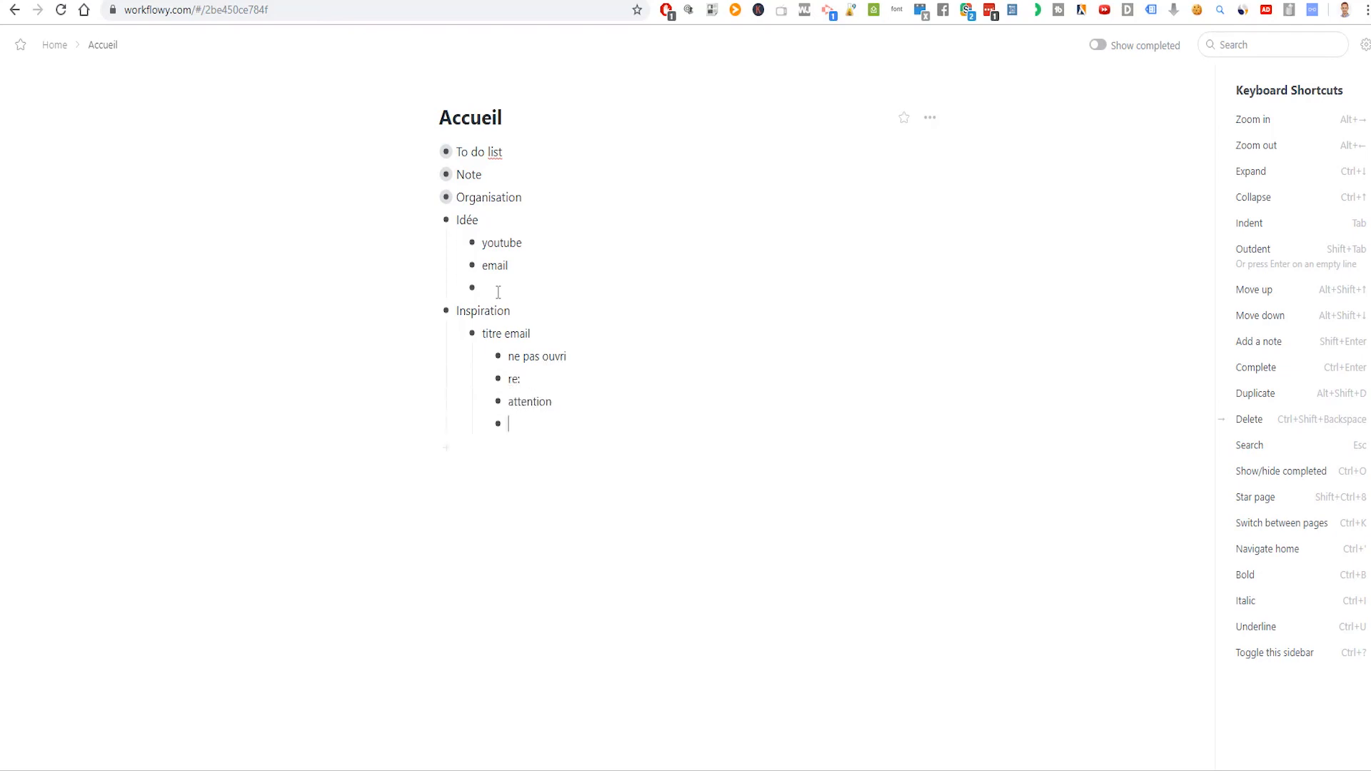
- Collapse Inspiration and move it under Idée as the first sub-bullet, checking its contents by expanding and re-collapsing it
{"action": "left_click", "coordinate": [430, 313]}
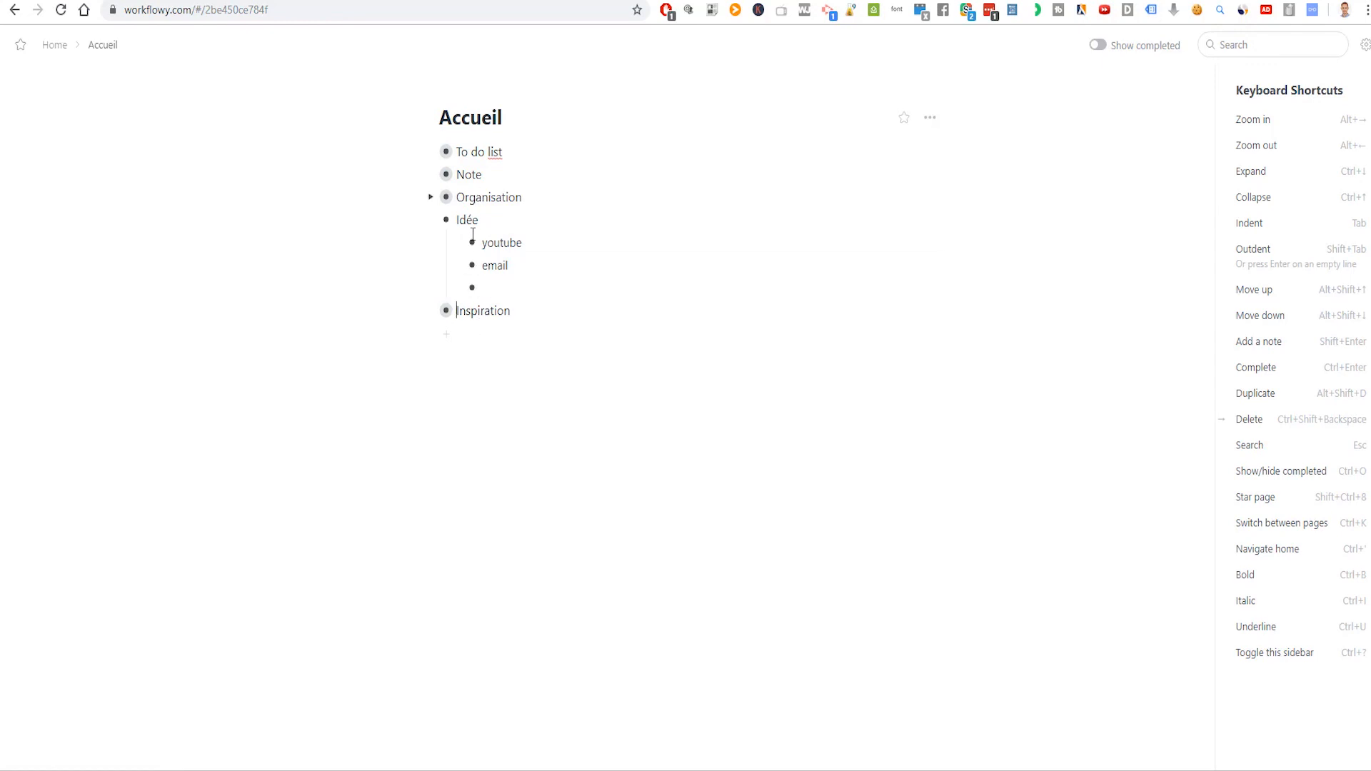
{"action": "left_click_drag", "start_coordinate": [445, 311], "coordinate": [481, 243]}
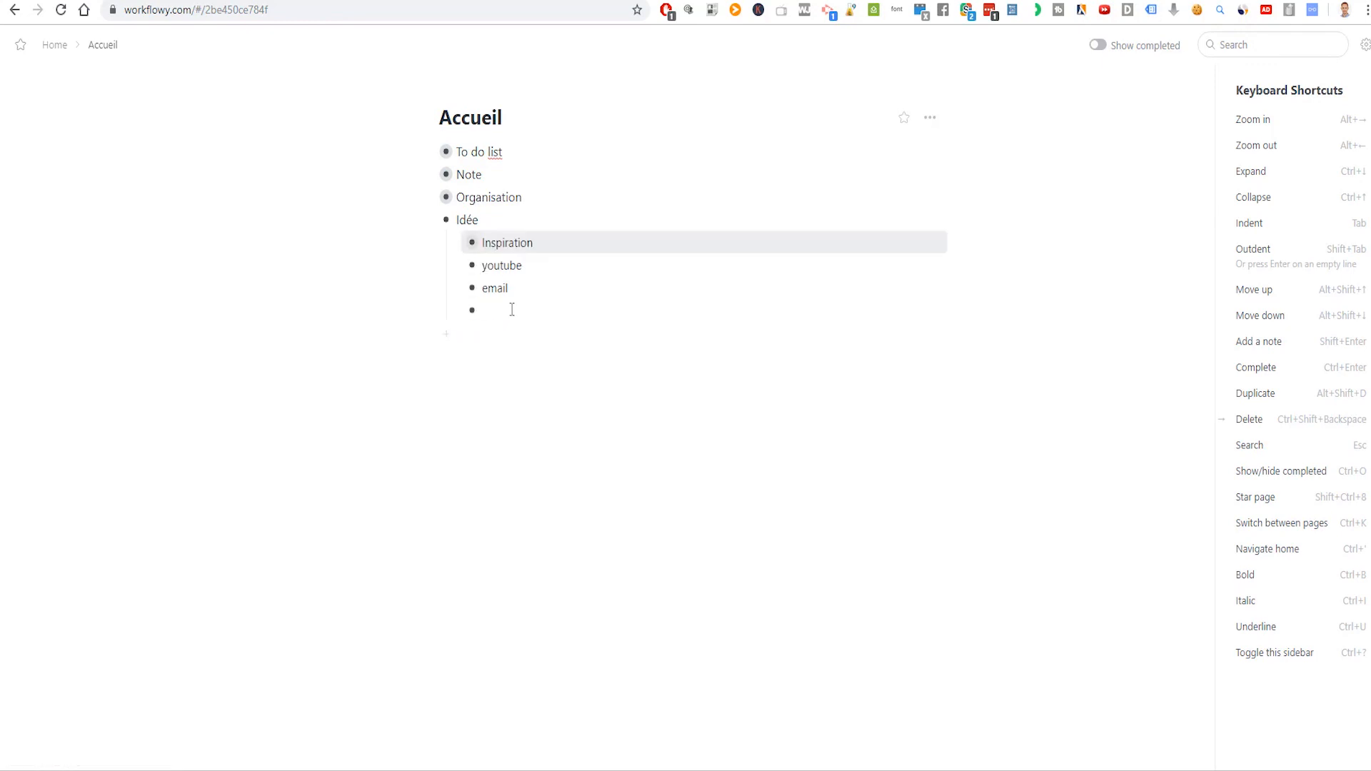
{"action": "left_click", "coordinate": [458, 243]}
{"action": "left_click", "coordinate": [458, 243]}
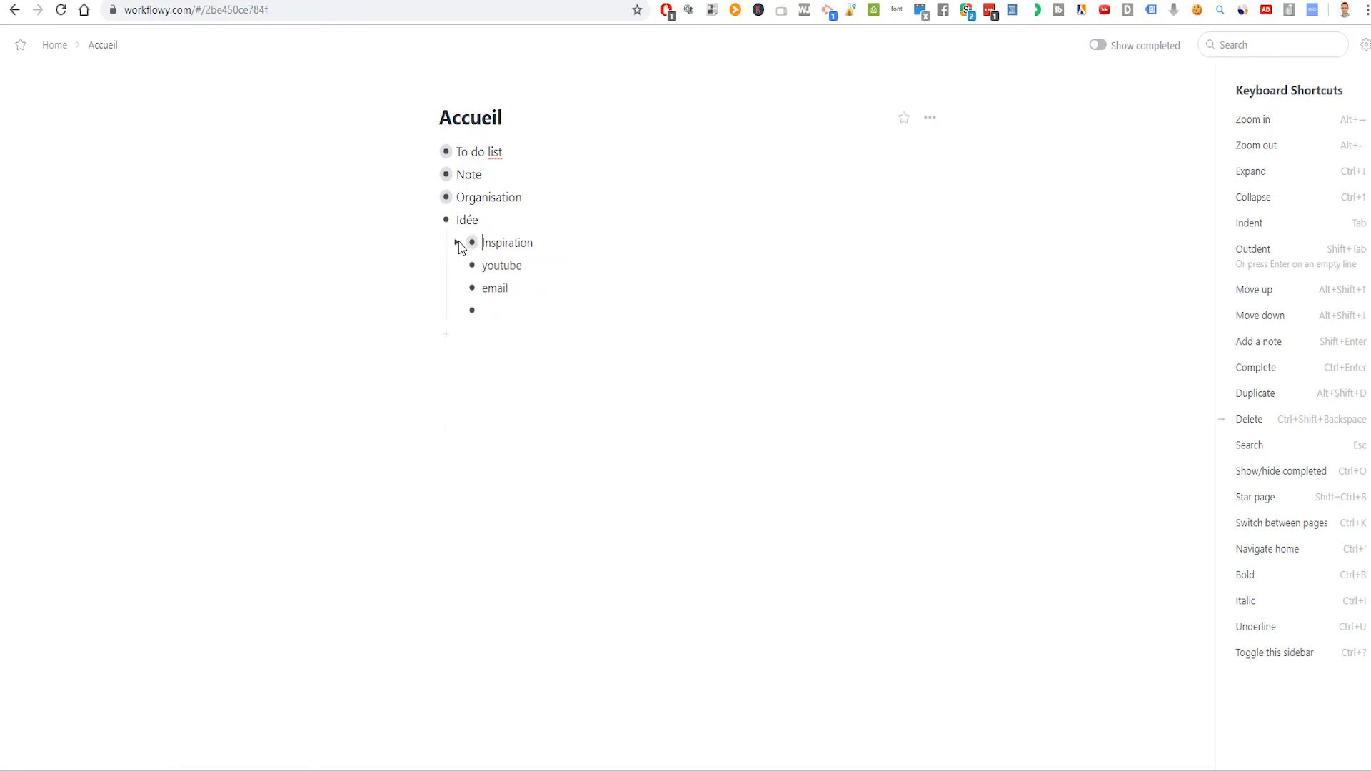